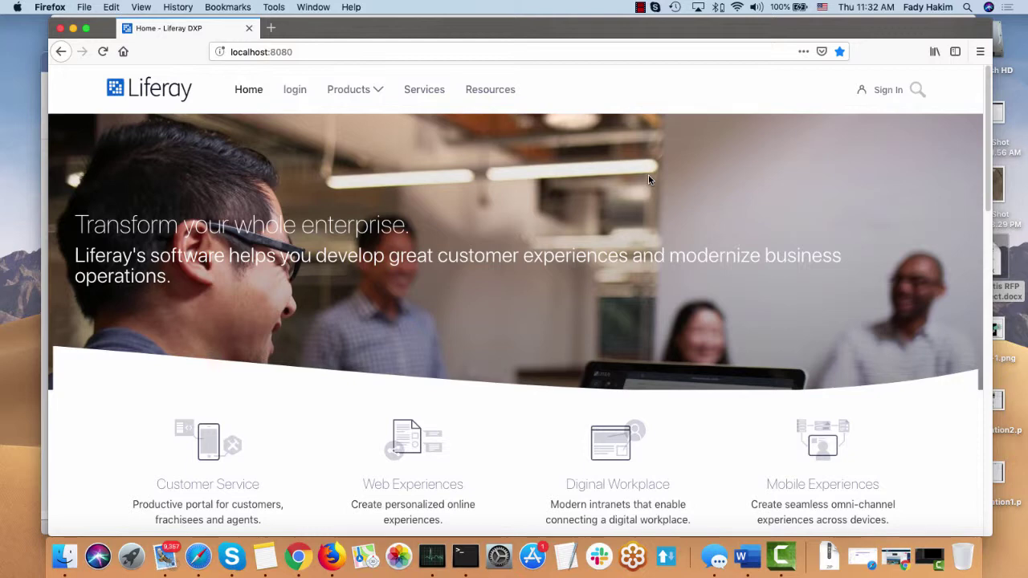
Step: Sign in to the portal with the saved administrator's screen name and password
click(879, 96)
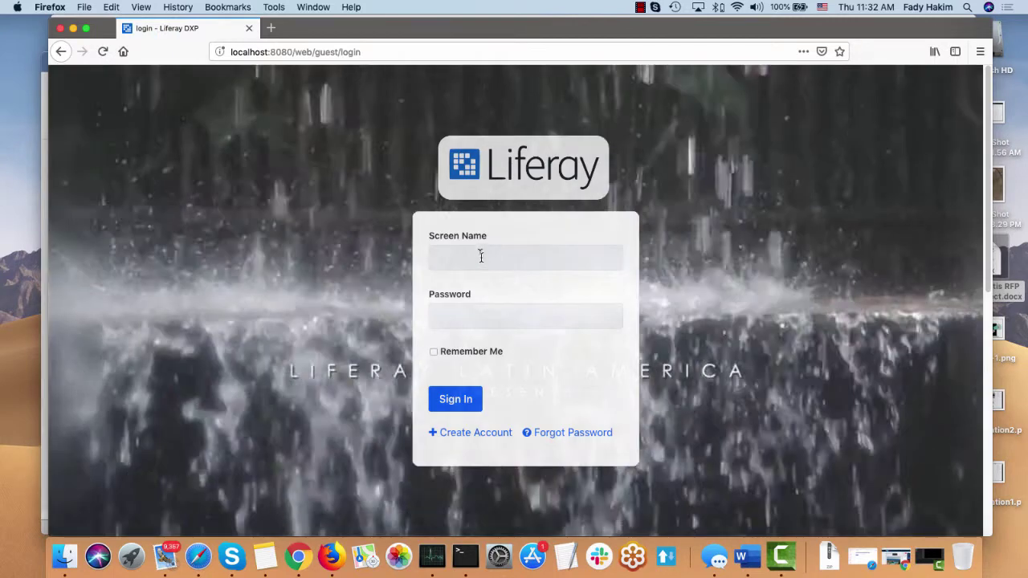
click(482, 256)
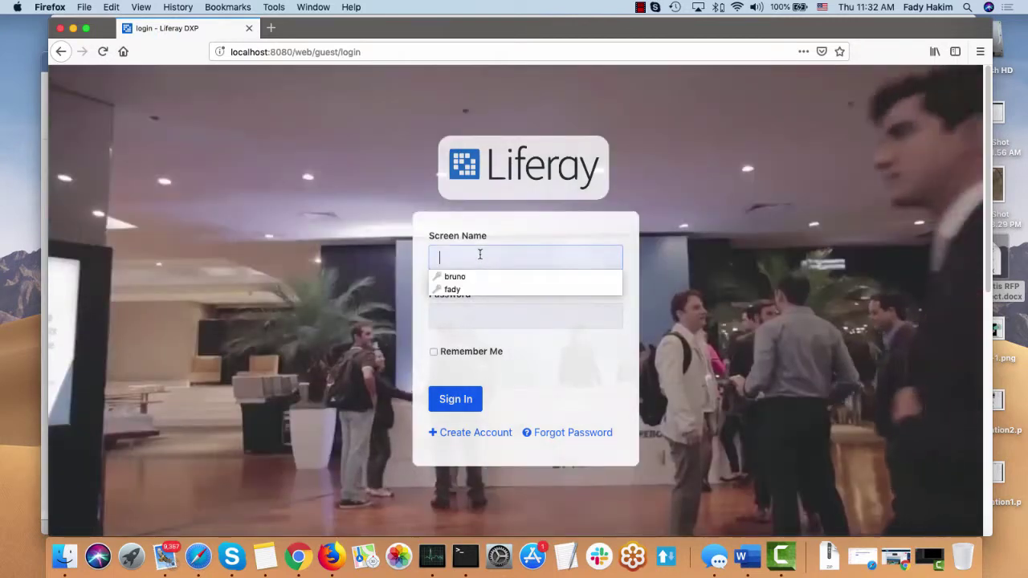
click(473, 278)
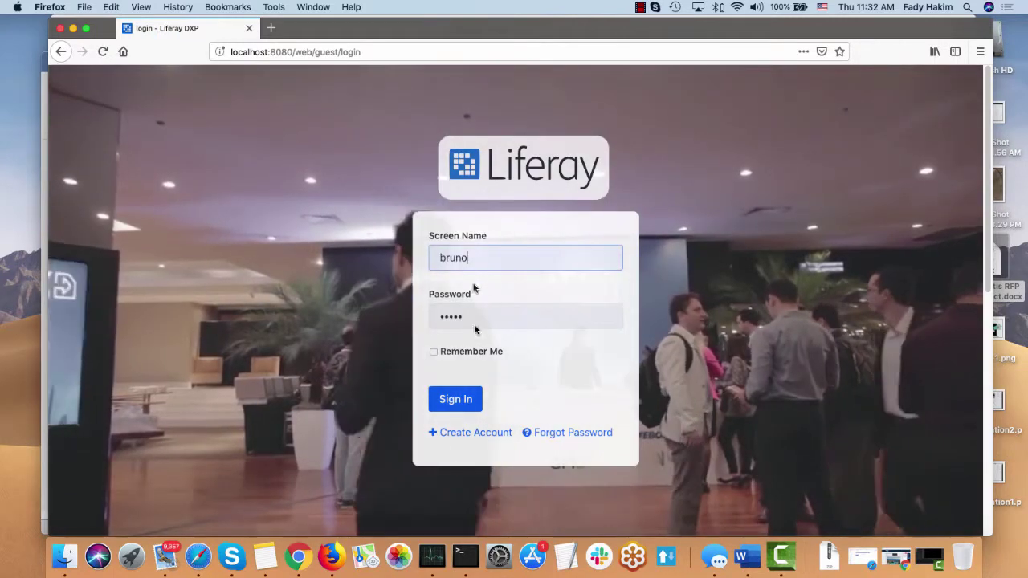
click(456, 400)
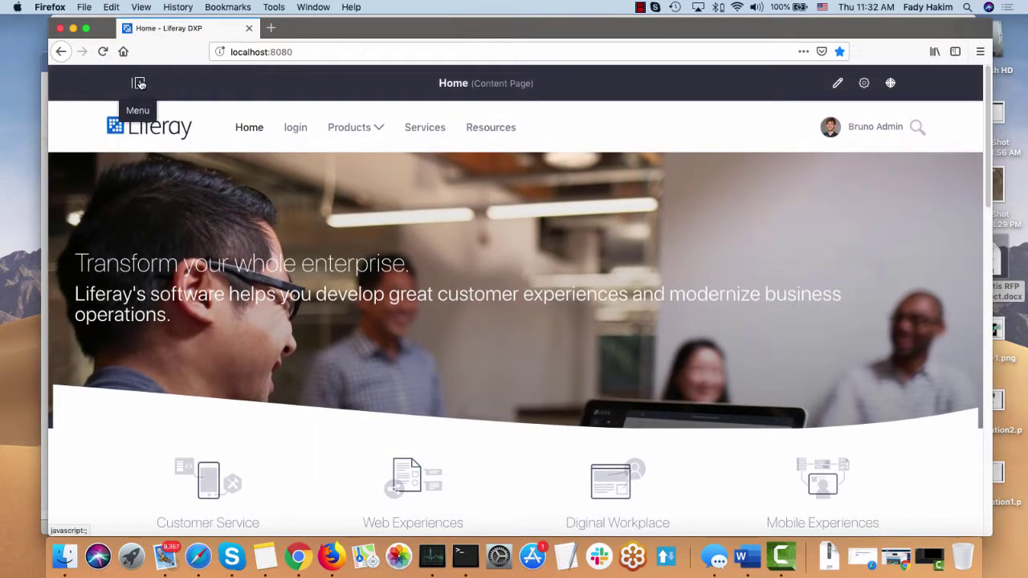
Step: Open the Pages administration of the Liferay DXP site from its Build section
click(139, 83)
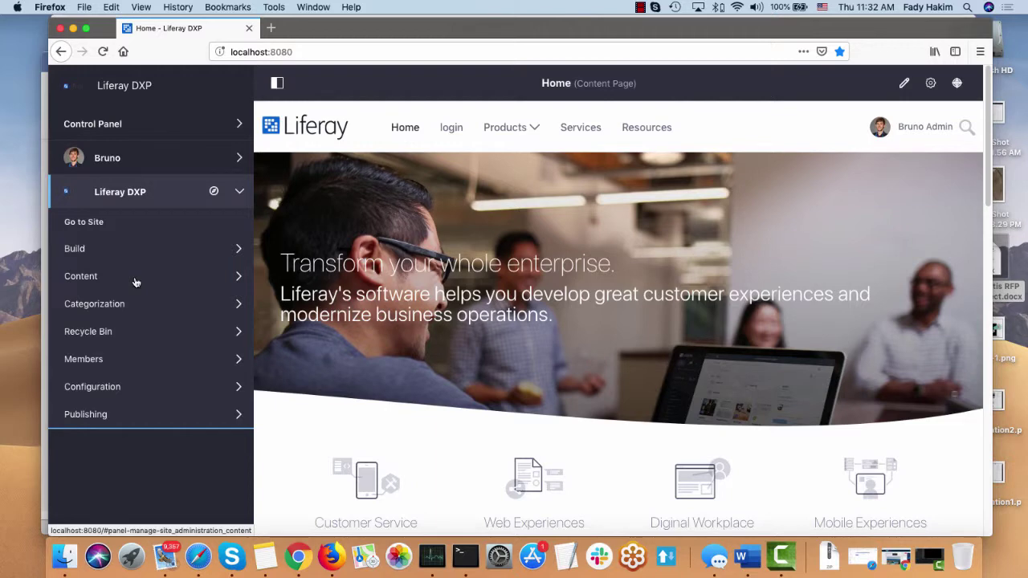
click(134, 249)
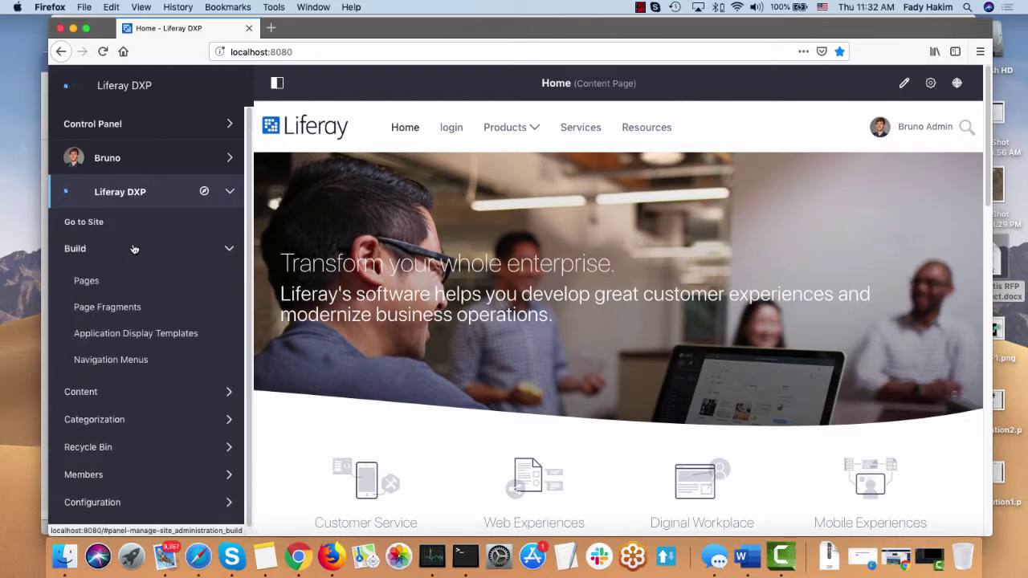
click(87, 283)
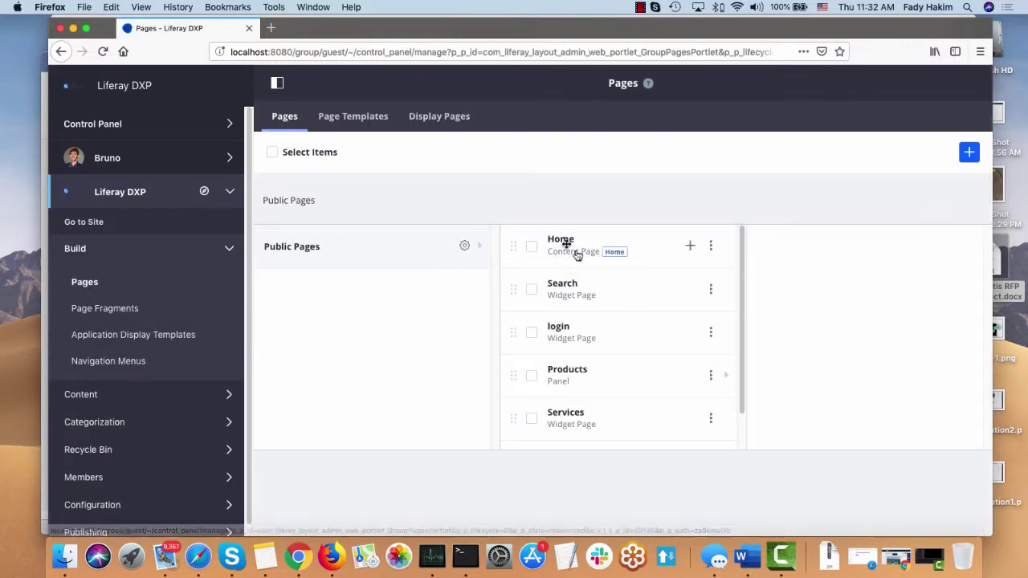
Step: Create a public Widget Page from the Basic Pages collection, name it News and save it
click(970, 152)
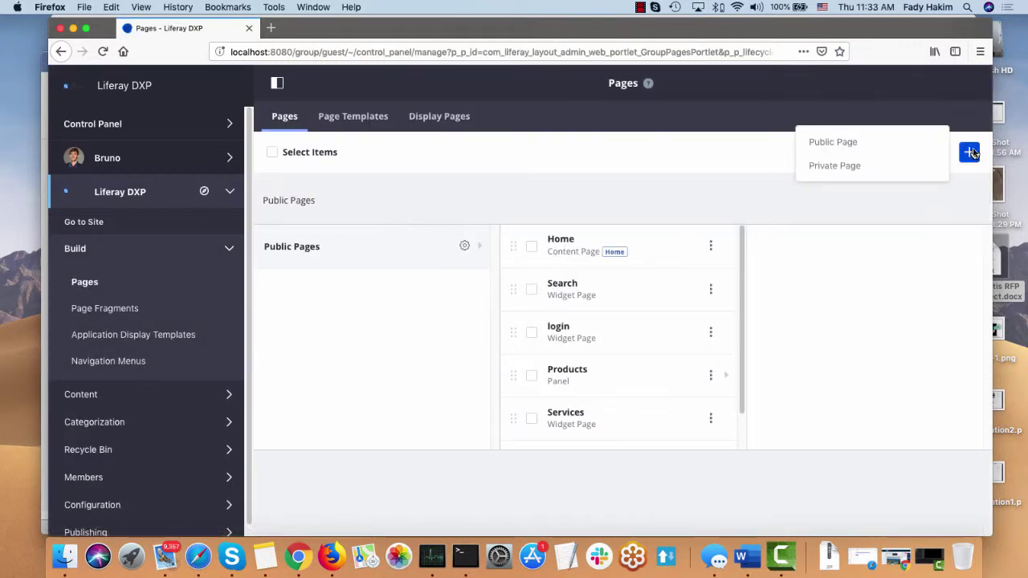
click(906, 147)
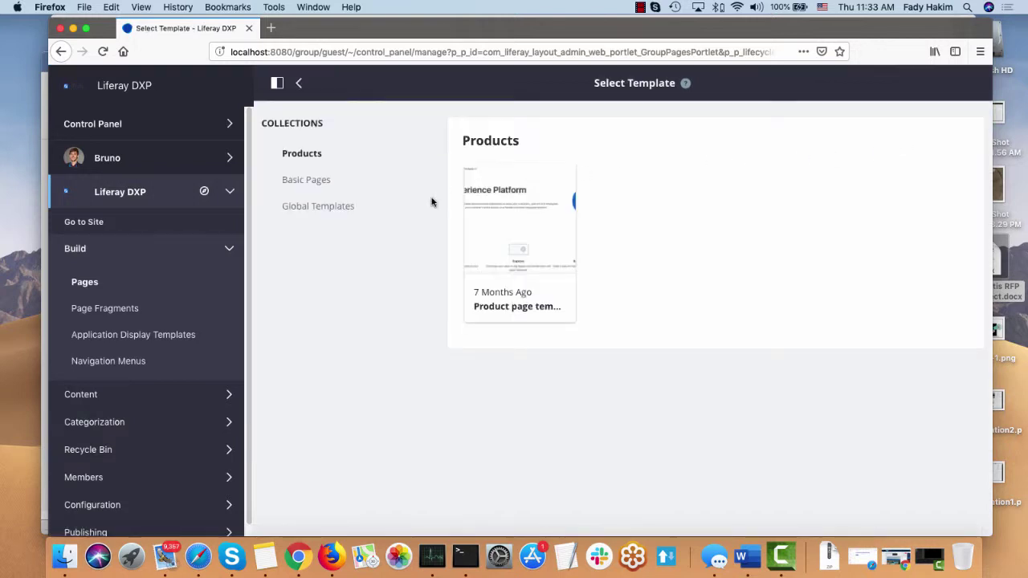
click(321, 180)
click(503, 310)
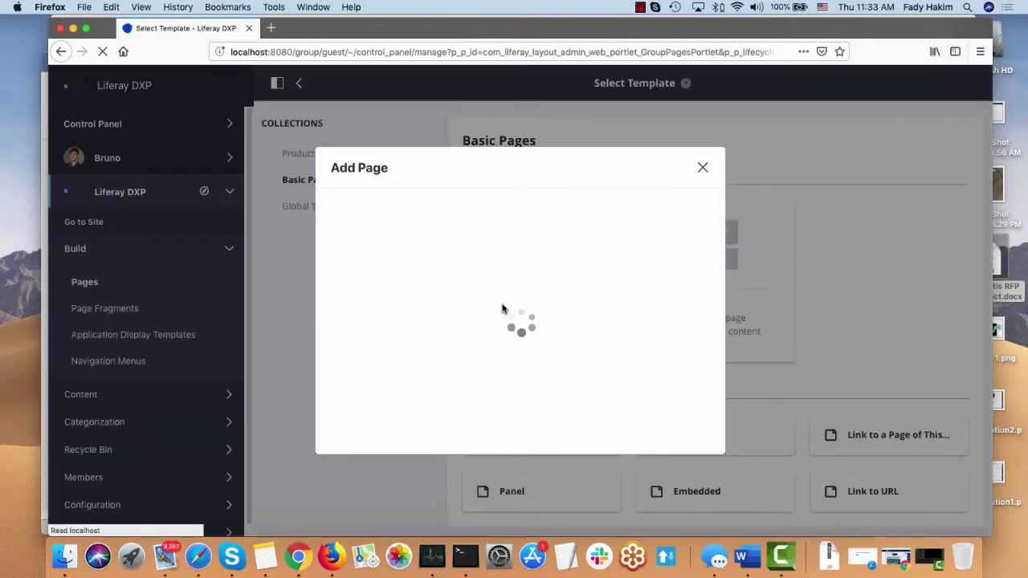
click(441, 259)
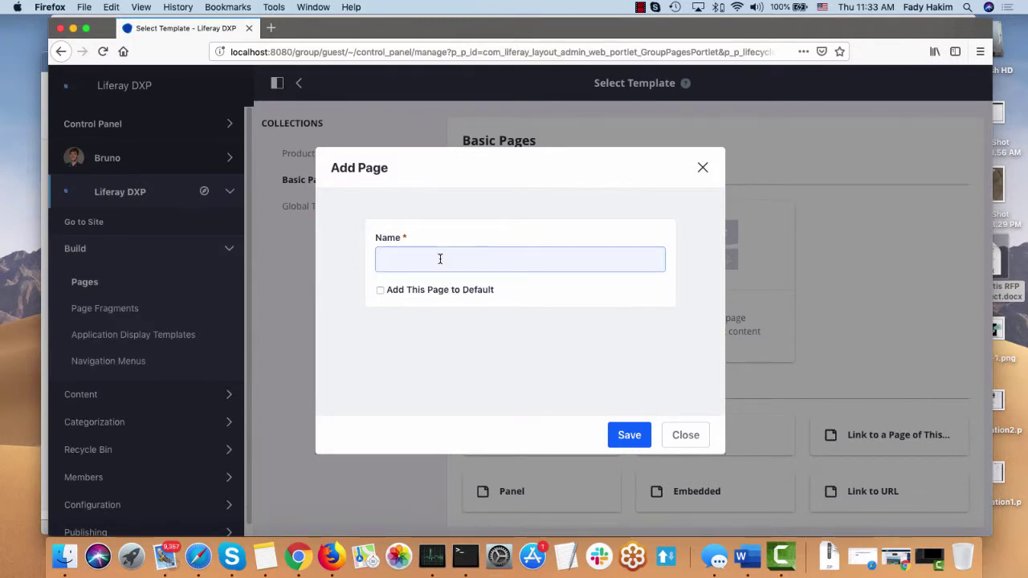
text(New)
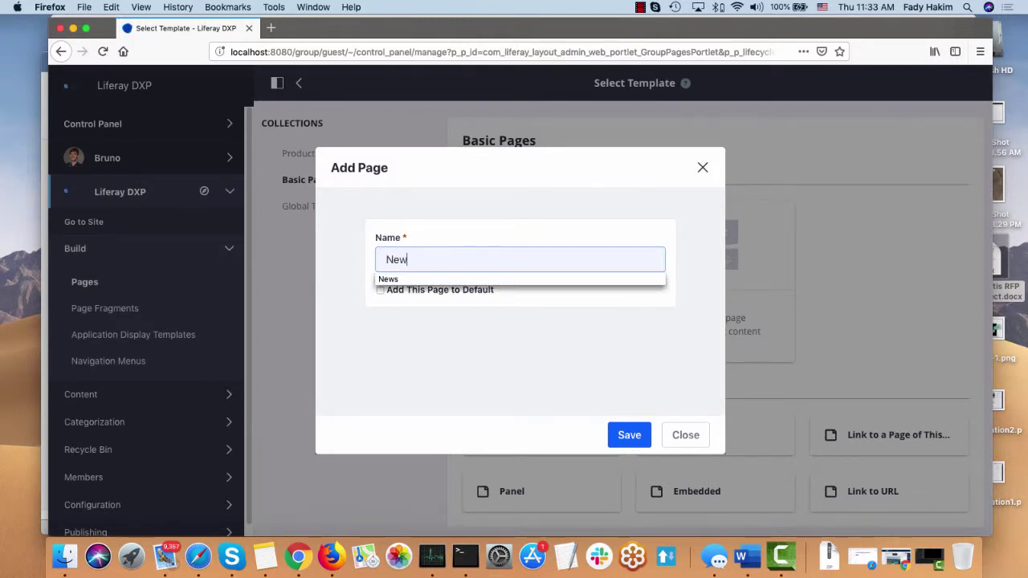
text(s)
click(438, 346)
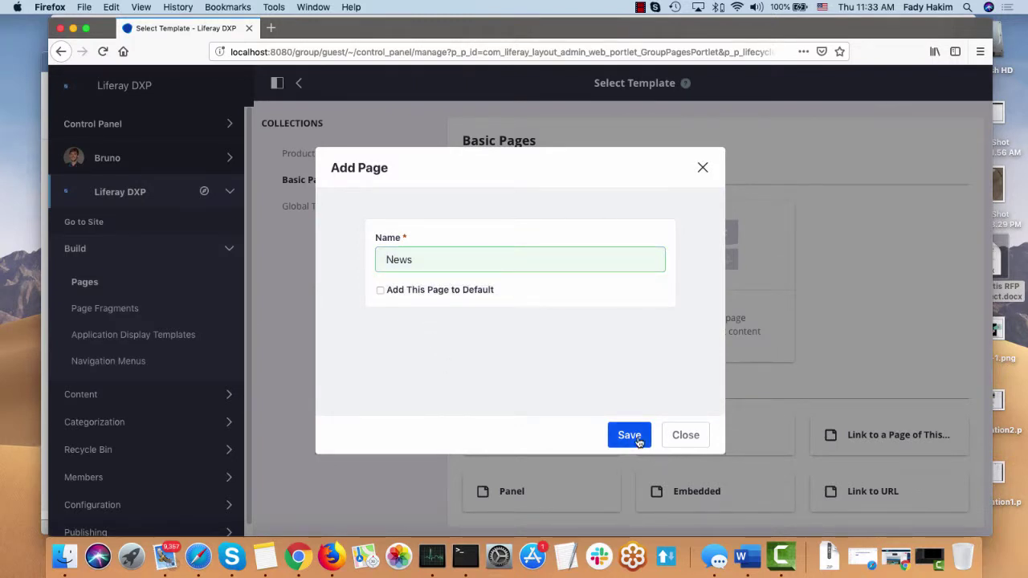
click(634, 438)
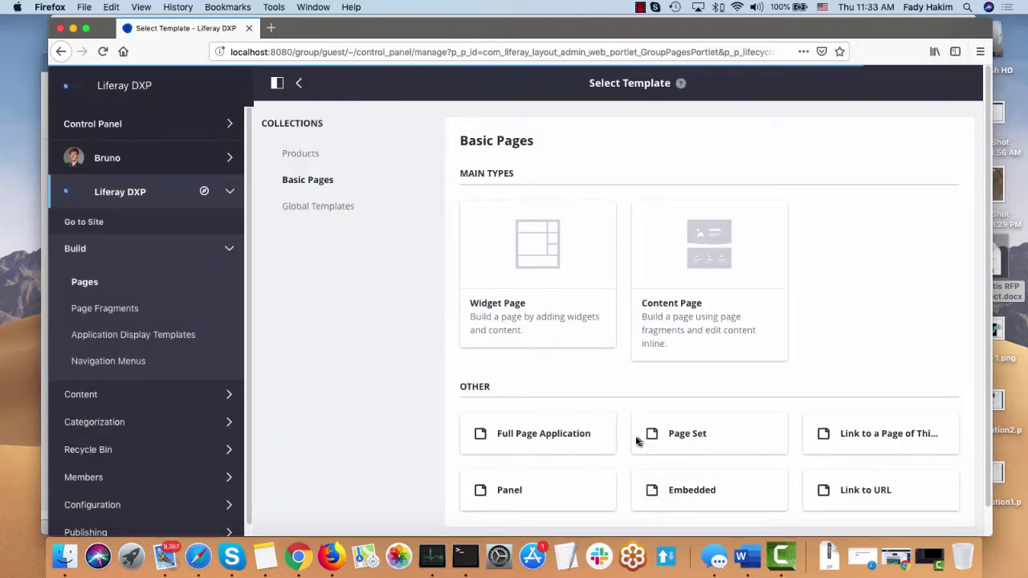
Step: Add the News page as an item to the Default navigation menu
click(95, 364)
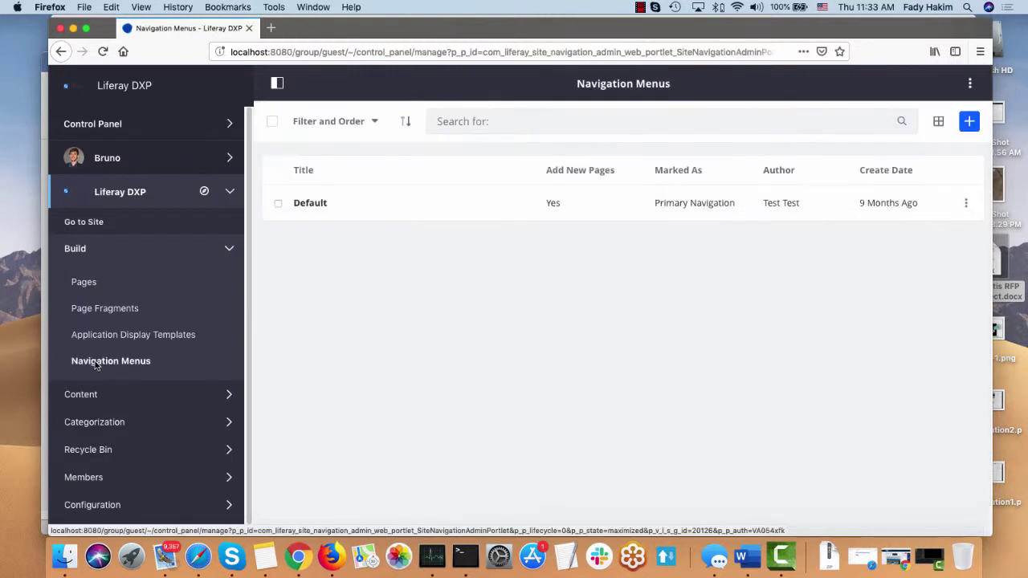
click(303, 208)
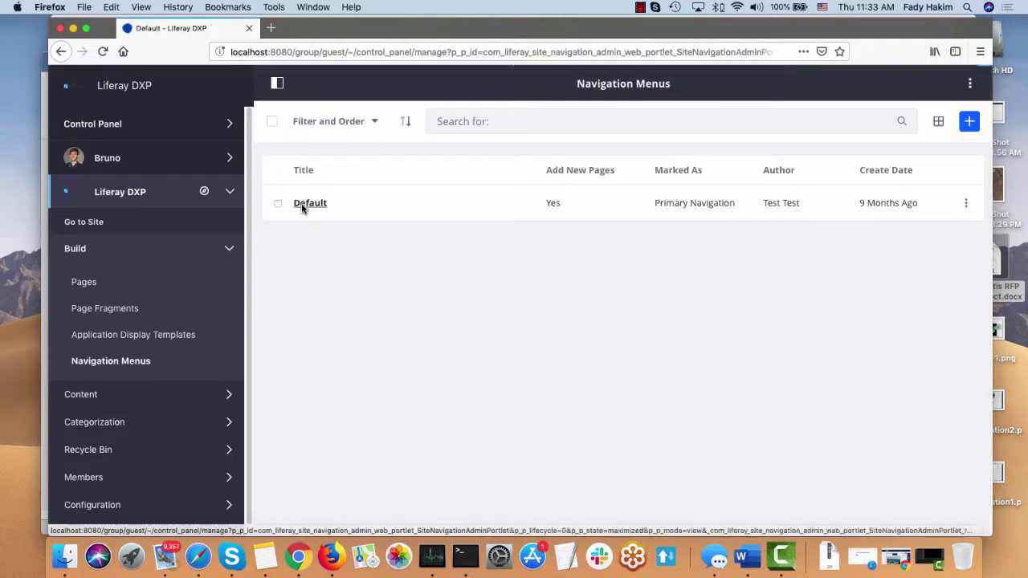
scroll(619, 234, down, 1)
scroll(634, 236, up, 1)
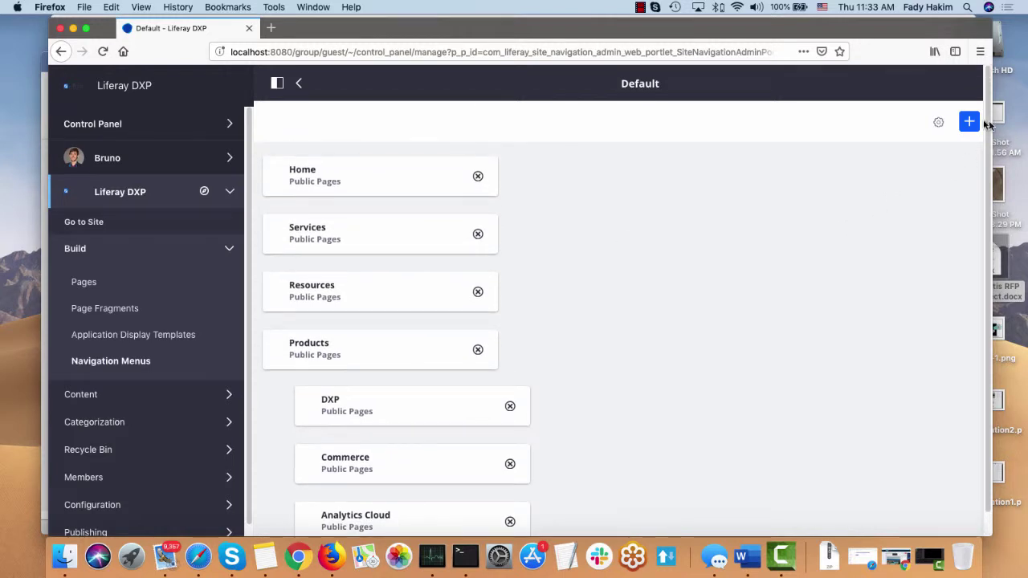
click(967, 123)
click(856, 101)
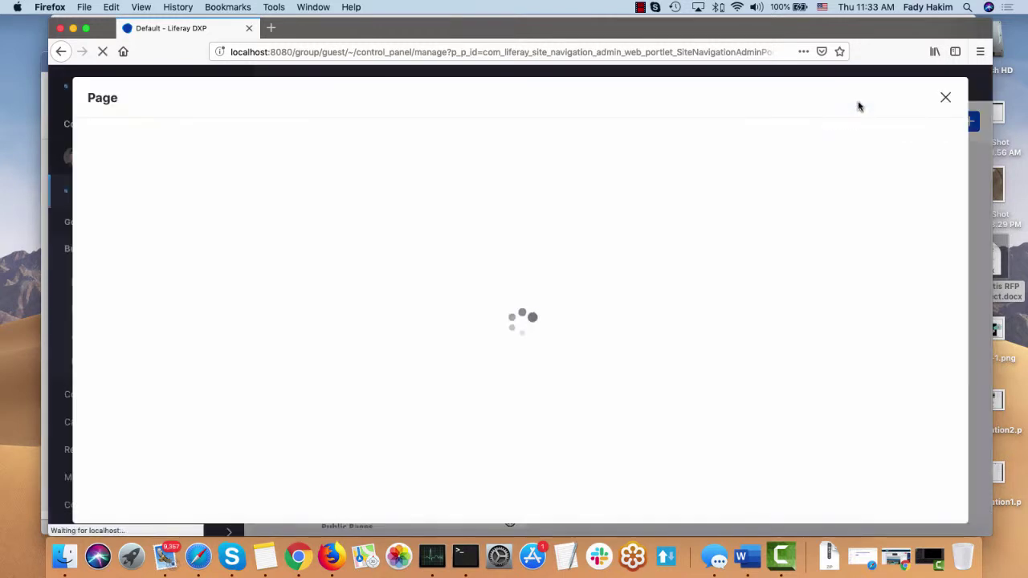
scroll(347, 329, down, 5)
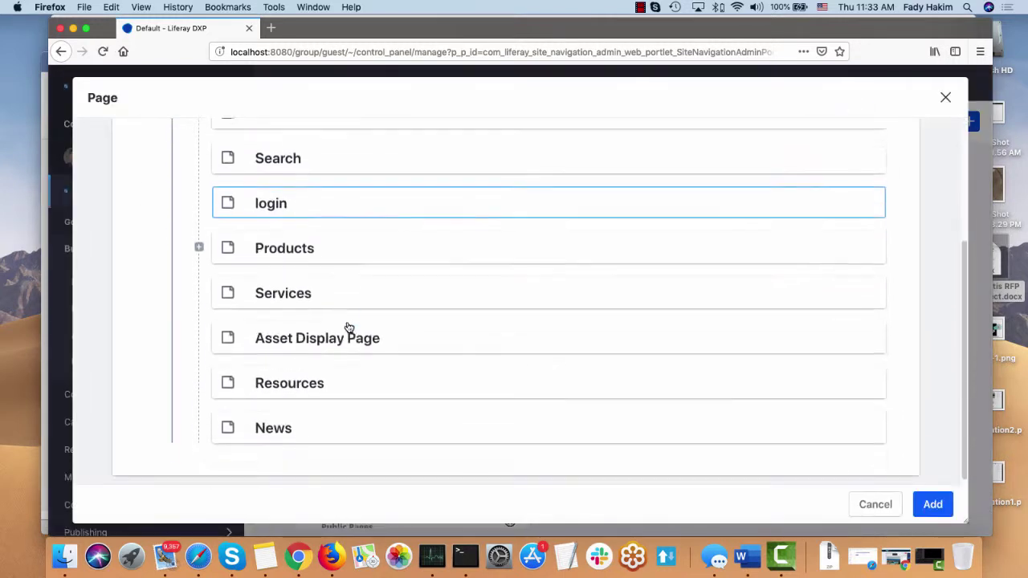
click(313, 425)
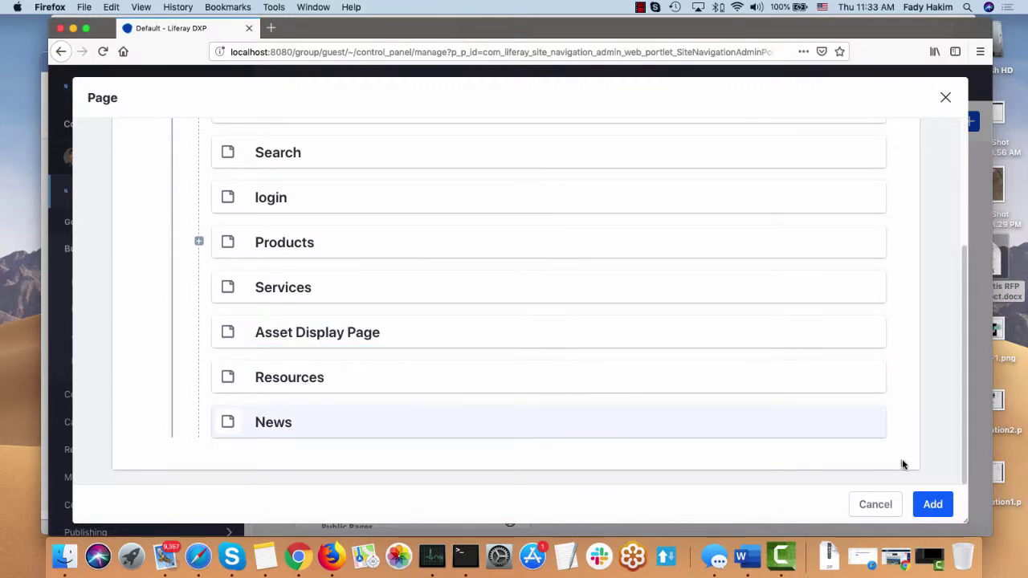
click(932, 504)
scroll(707, 413, down, 2)
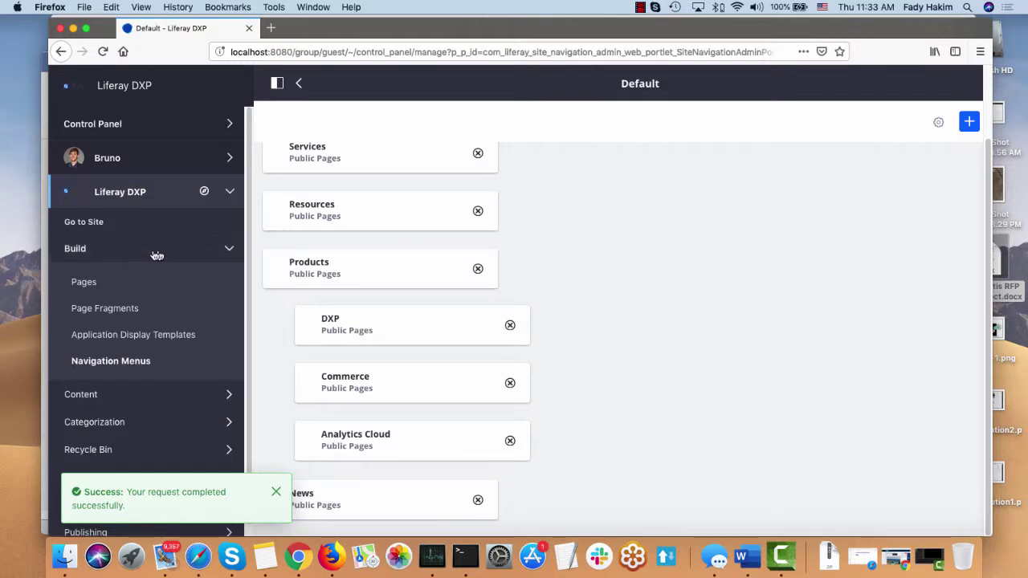
Step: Return to the public site, collapse the administration sidebar and open the News page from the site navigation
click(83, 222)
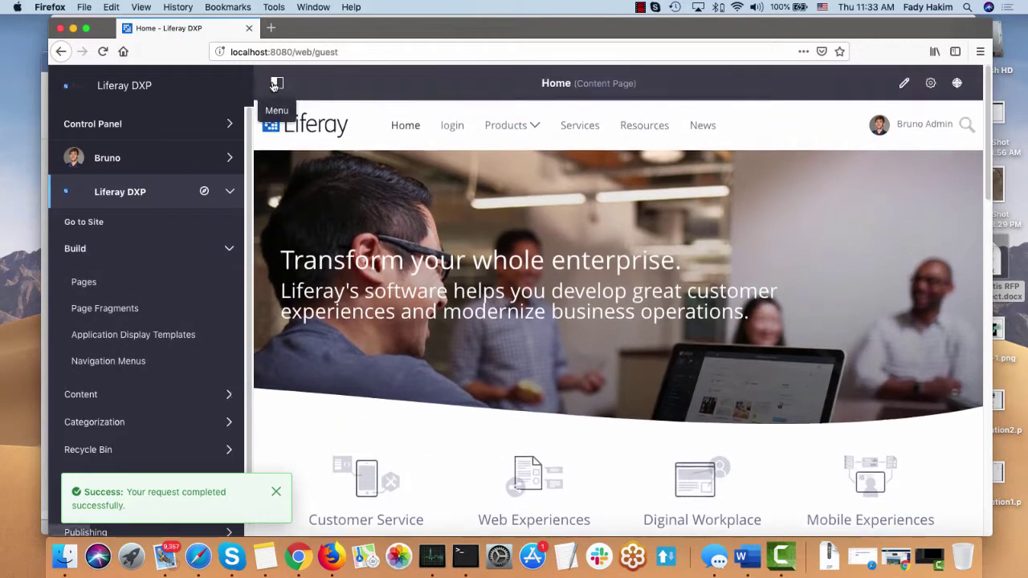
click(276, 85)
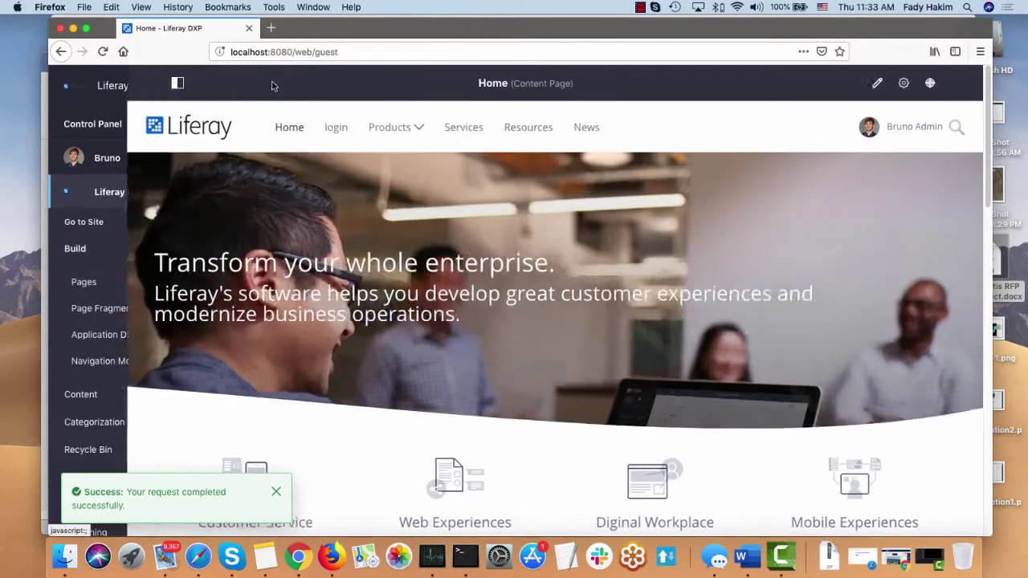
scroll(523, 120, down, 1)
click(556, 93)
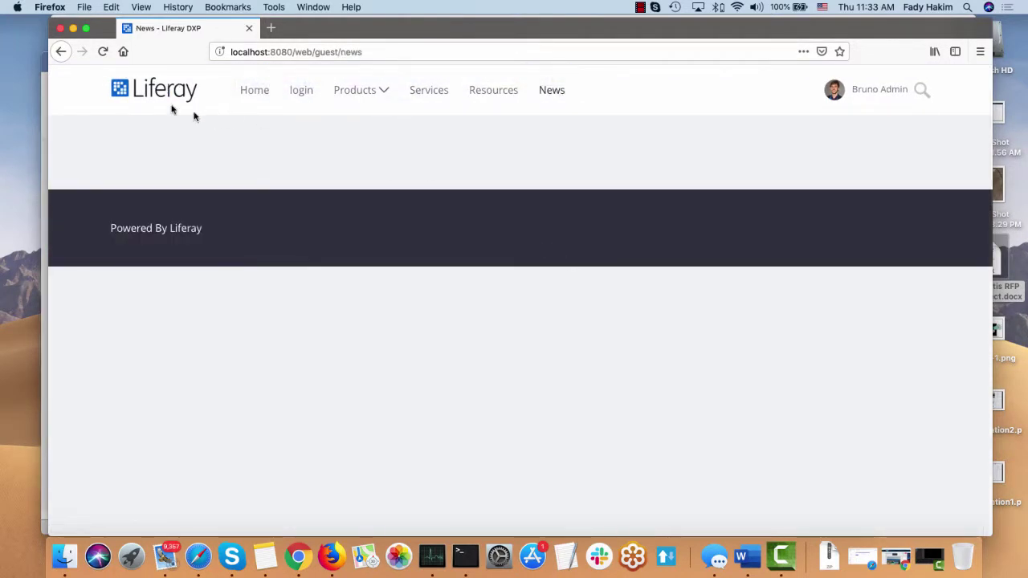
scroll(159, 95, up, 1)
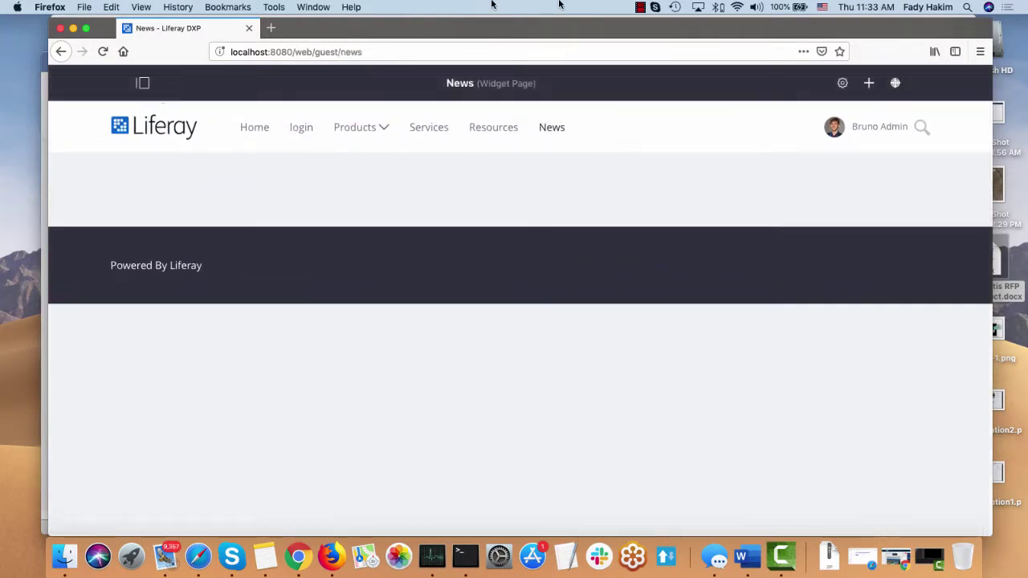
Step: Set the News page's general layout to two equal columns and save the page configuration
click(843, 84)
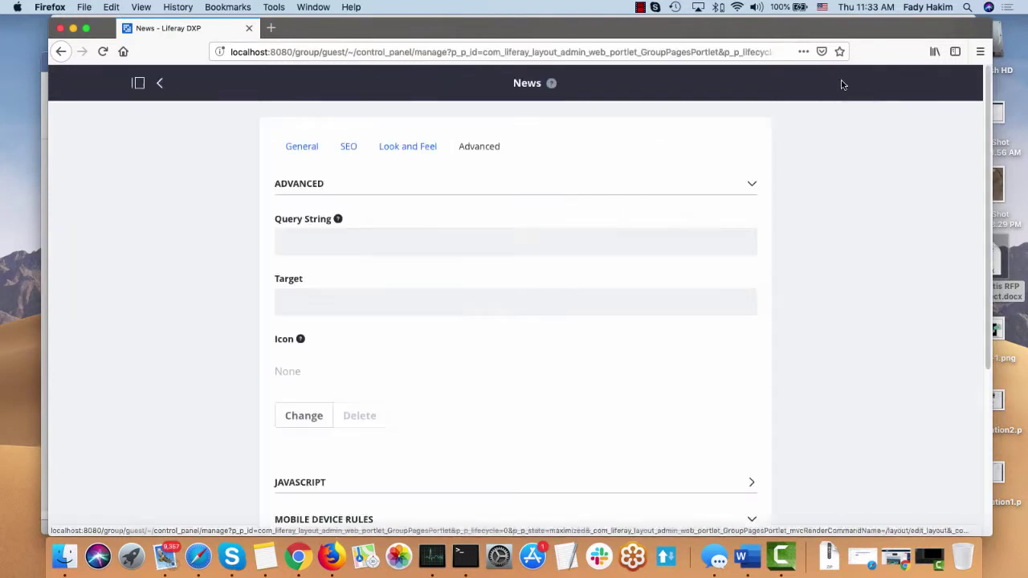
click(301, 147)
scroll(274, 347, down, 1)
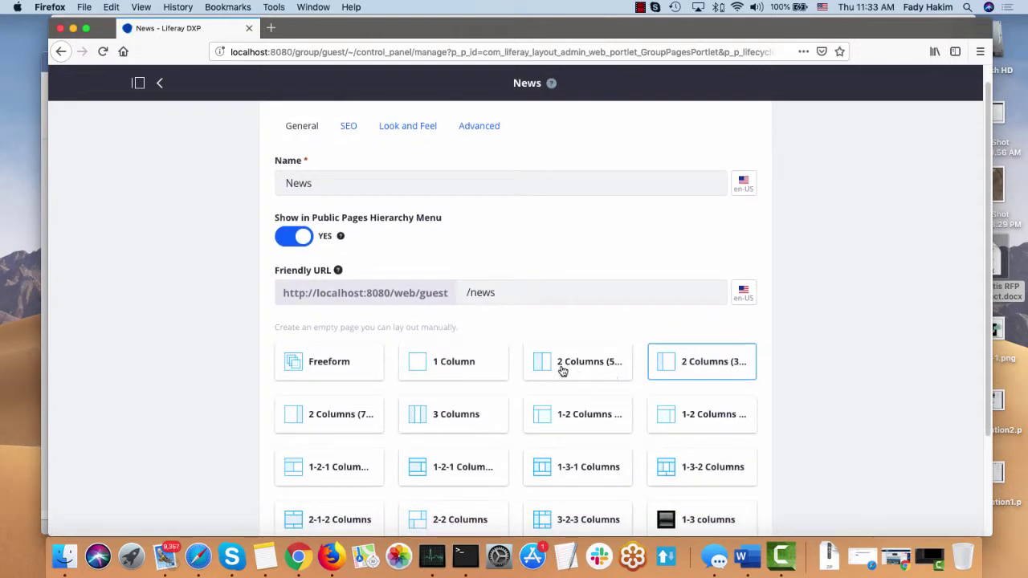
click(562, 371)
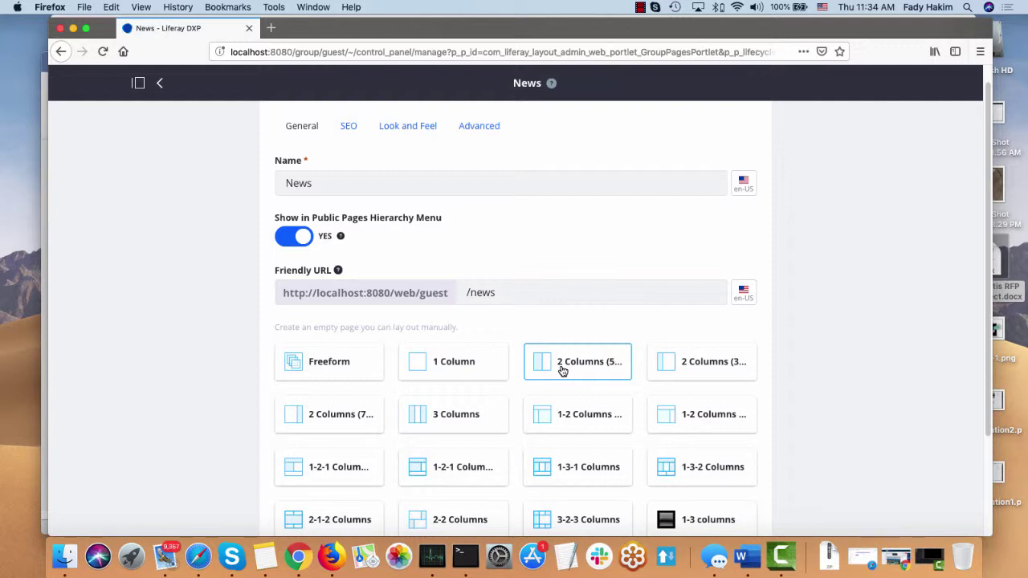
scroll(265, 389, down, 3)
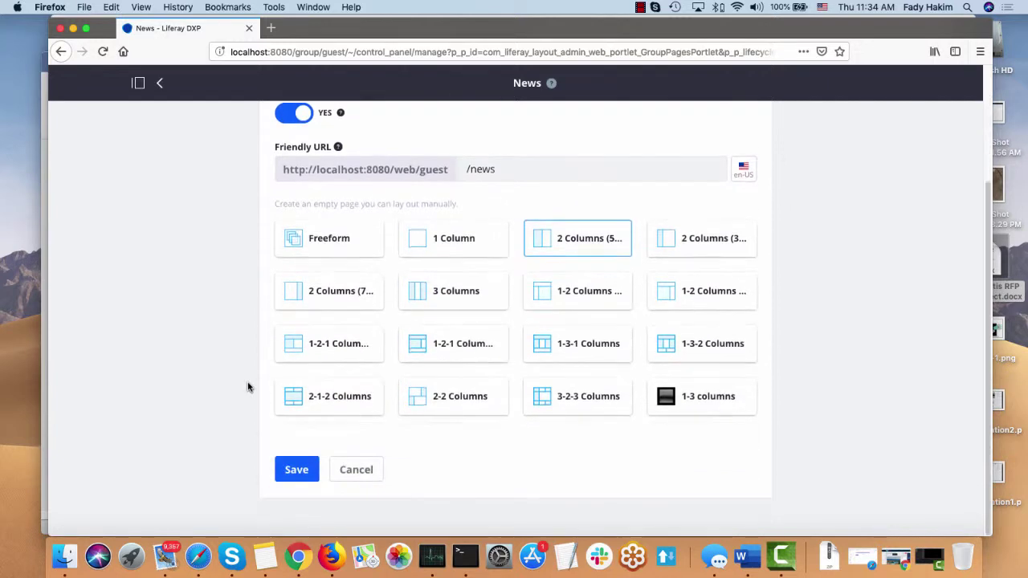
click(303, 481)
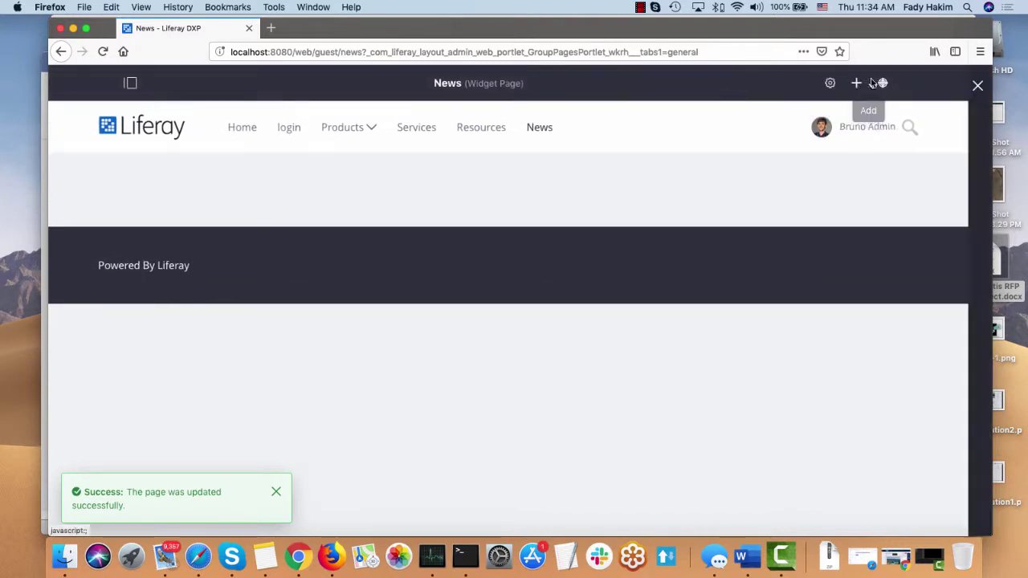
Step: Search the widgets for "web" and place a Web Content Display widget in the News page's right column
click(872, 83)
click(823, 157)
text(we)
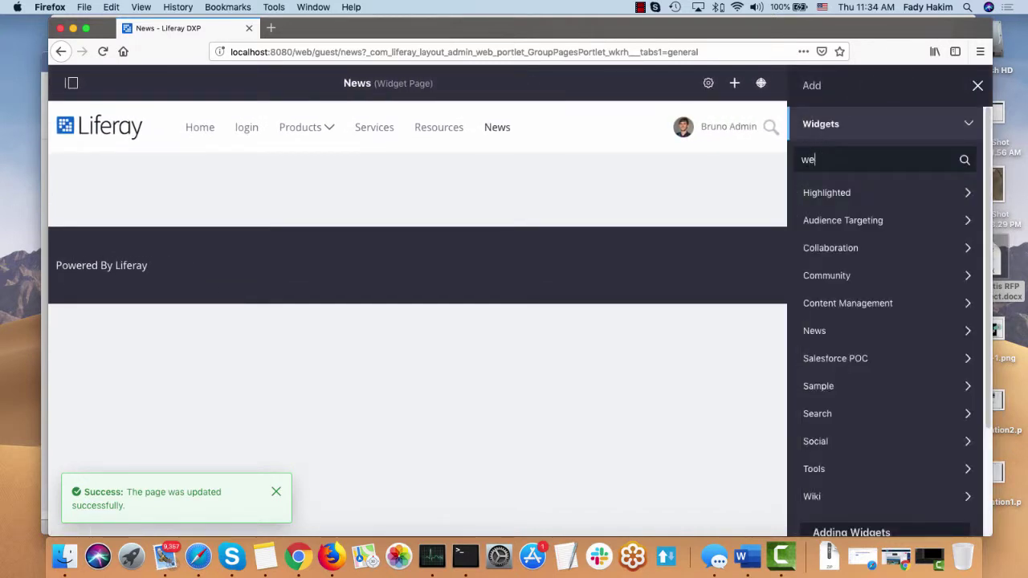
text(b)
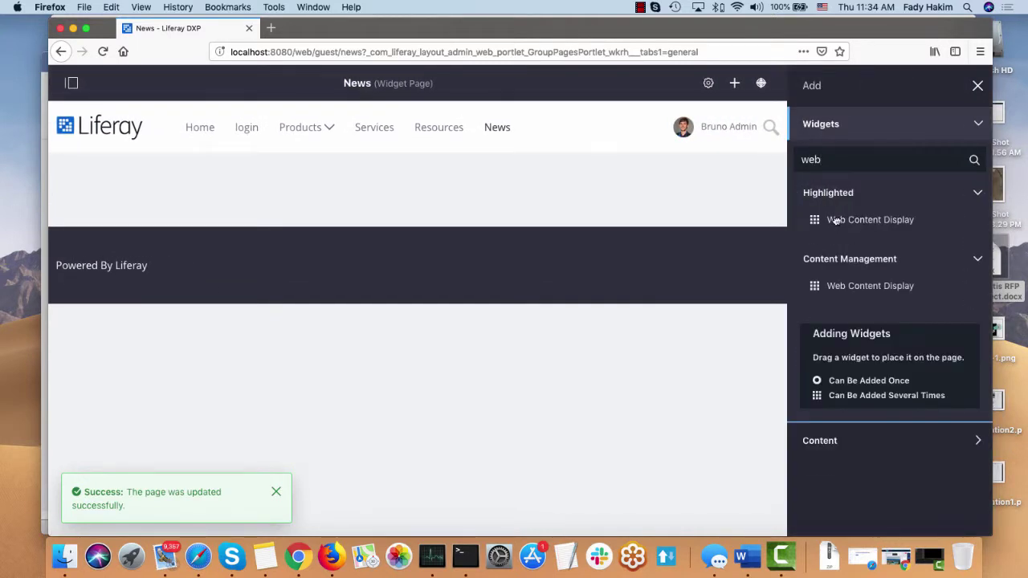
drag(837, 221, 616, 179)
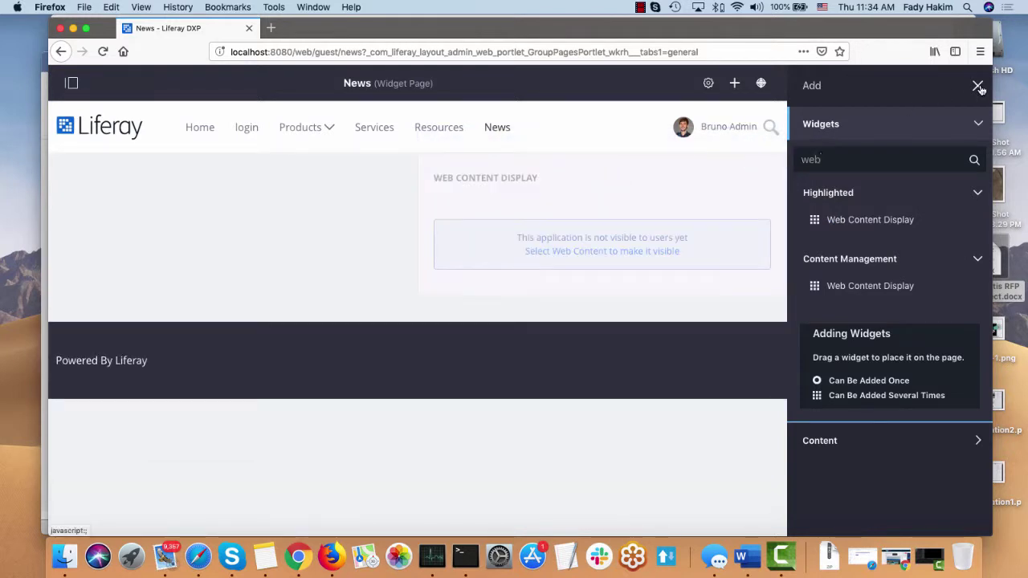
click(979, 85)
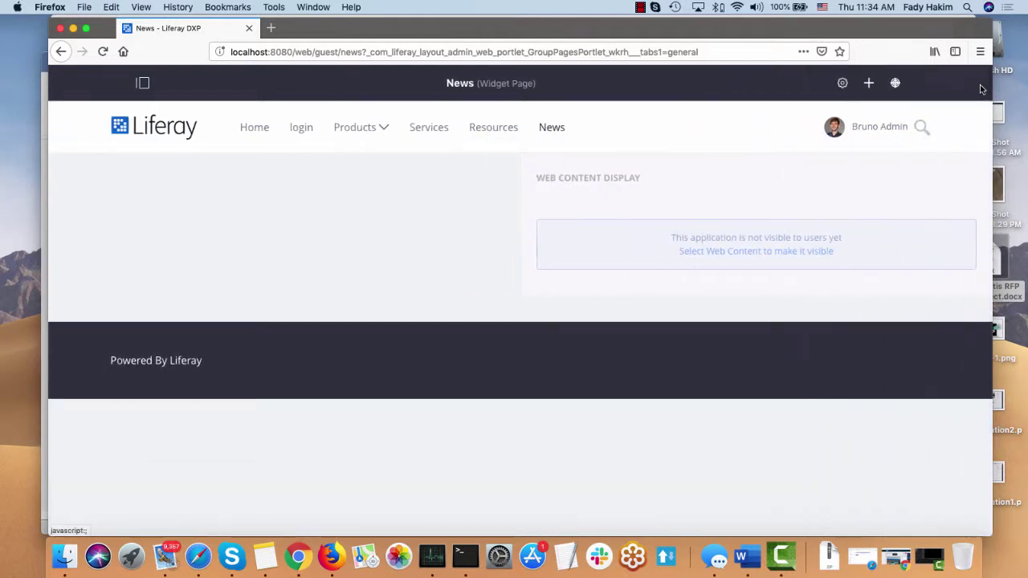
Step: Search the widgets for "lang" and place the Language Selector widget in the News page's left column
click(868, 83)
click(843, 157)
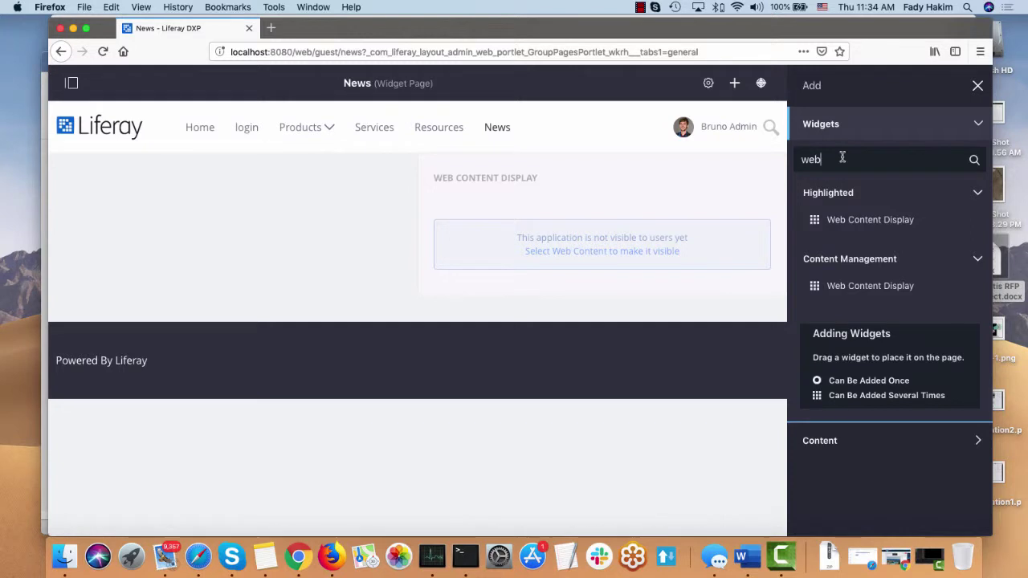
key(BackSpace)
key(BackSpace)
key(BackSpace)
text(lang)
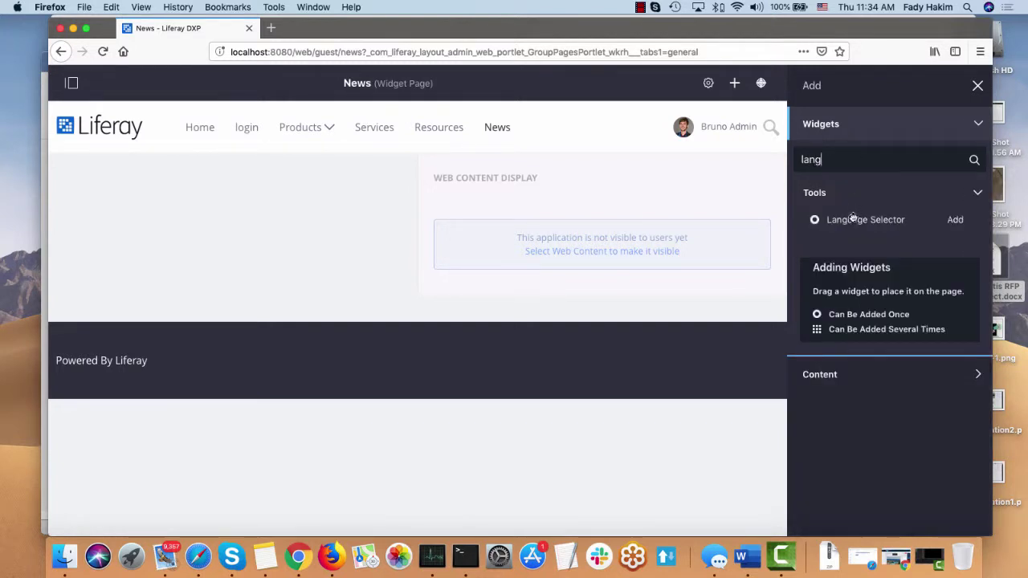
drag(851, 218, 241, 200)
click(978, 85)
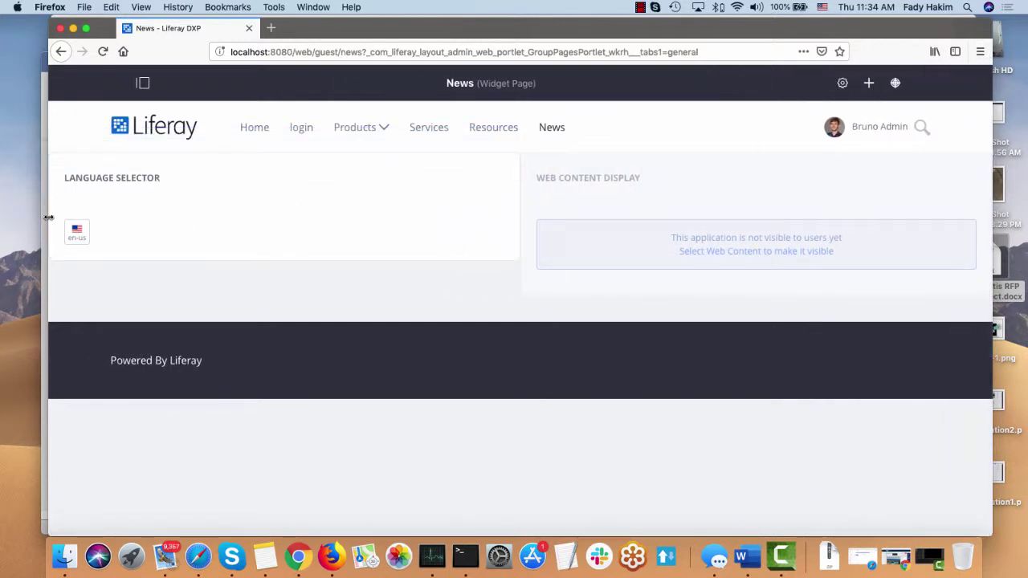
Step: Widen the browser window, change the News page's layout to two columns with a narrower left column, and save the configuration
drag(46, 220, 11, 214)
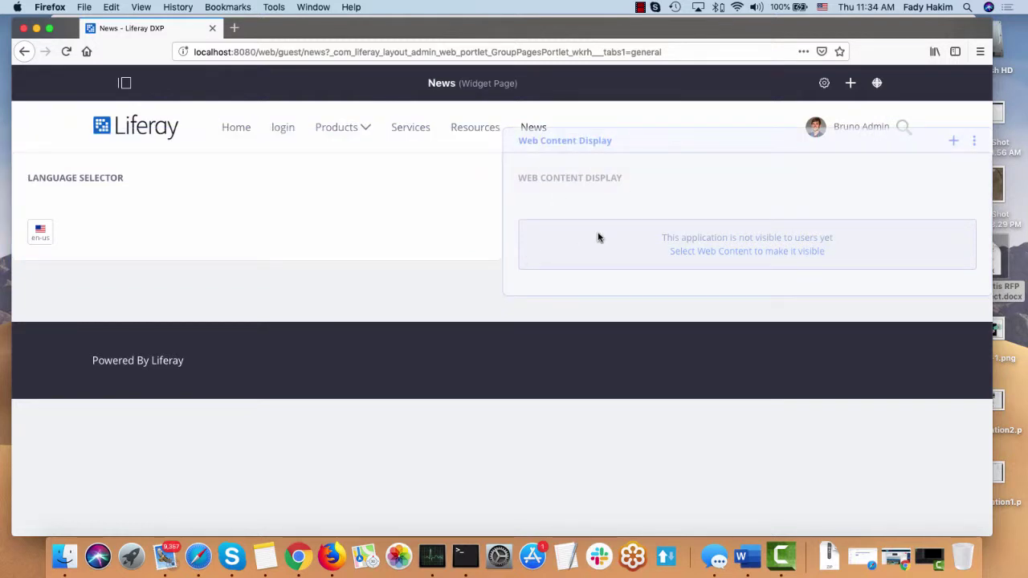
click(827, 86)
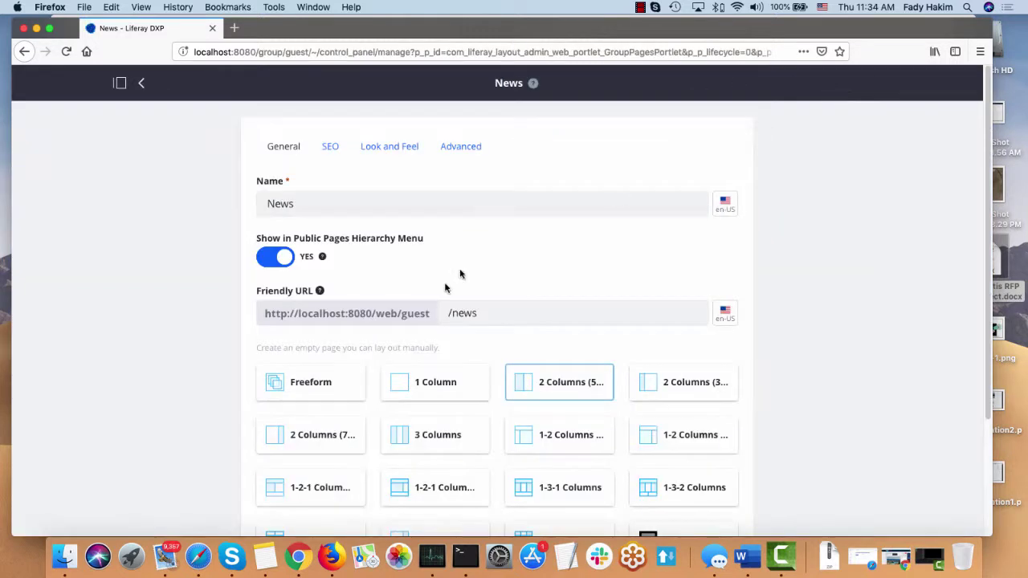
scroll(288, 461, down, 2)
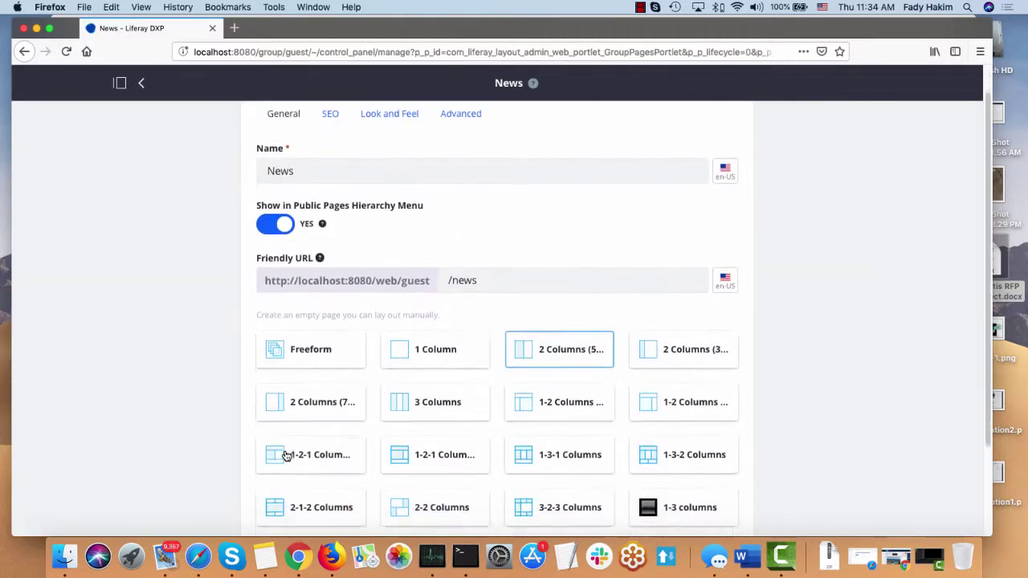
scroll(624, 421, down, 1)
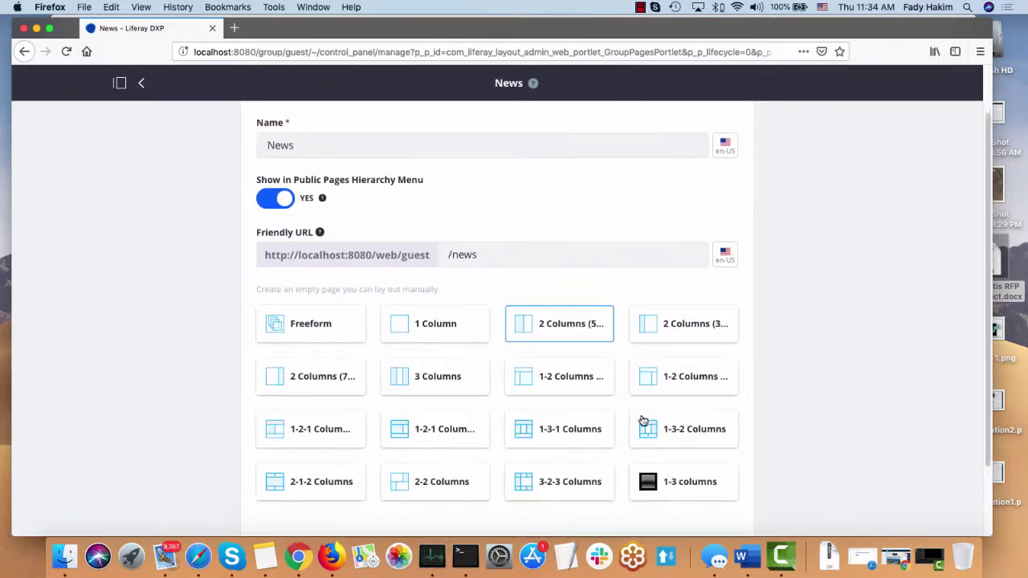
click(658, 311)
scroll(804, 330, down, 3)
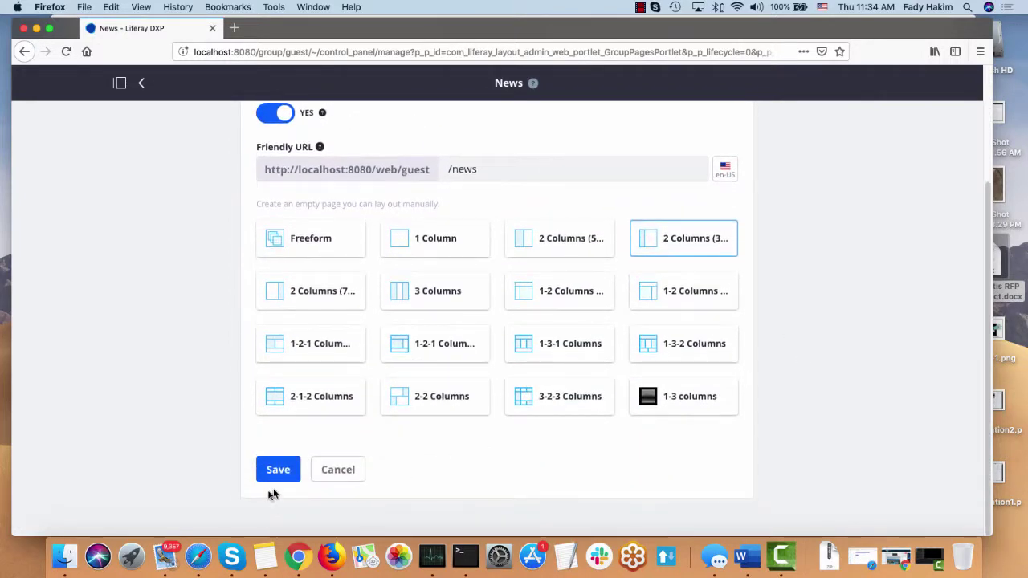
click(266, 468)
Step: Start a new title-image-text article in the Web Content Display and title it "MIT Sloan CIO Symposium", copied from the note in Notes
mouse_move(413, 177)
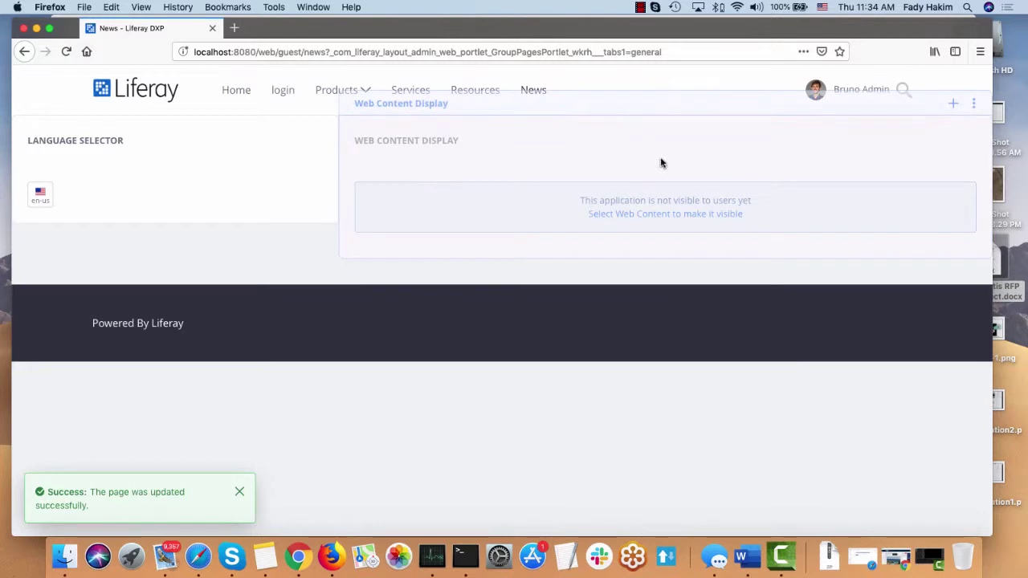
click(953, 104)
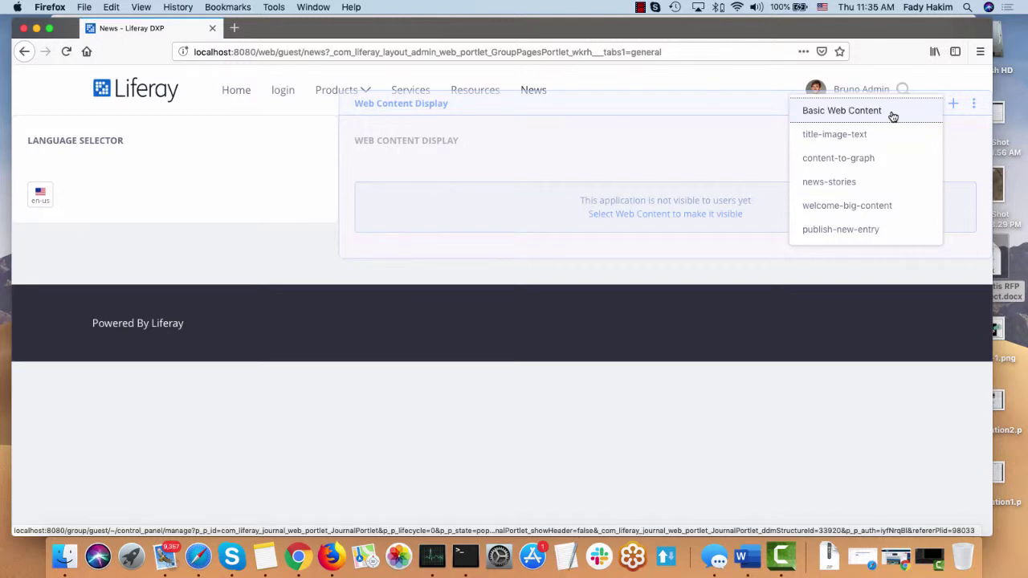
click(858, 141)
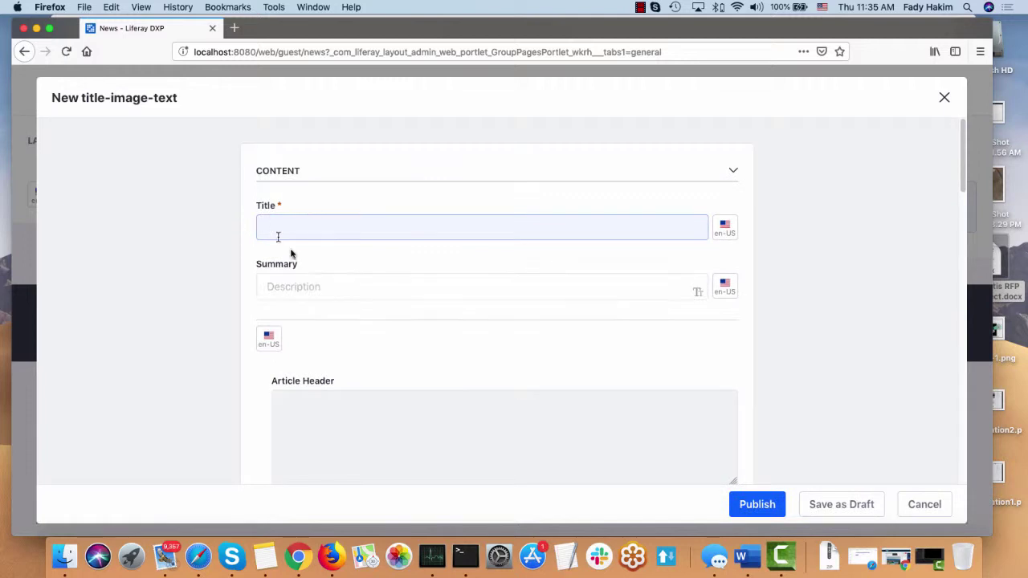
click(264, 557)
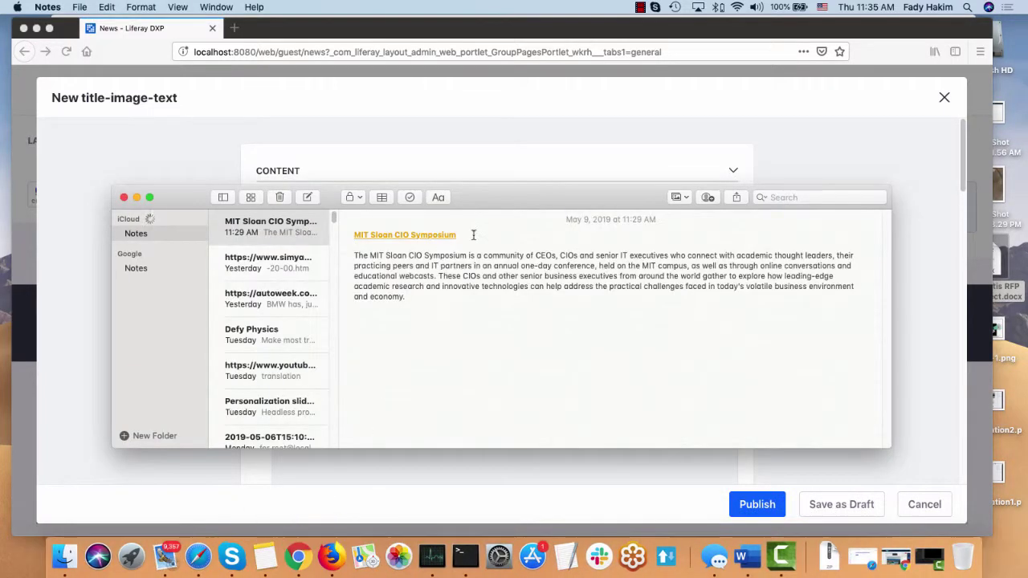
drag(474, 234, 277, 238)
key(super+c)
key(super+Tab)
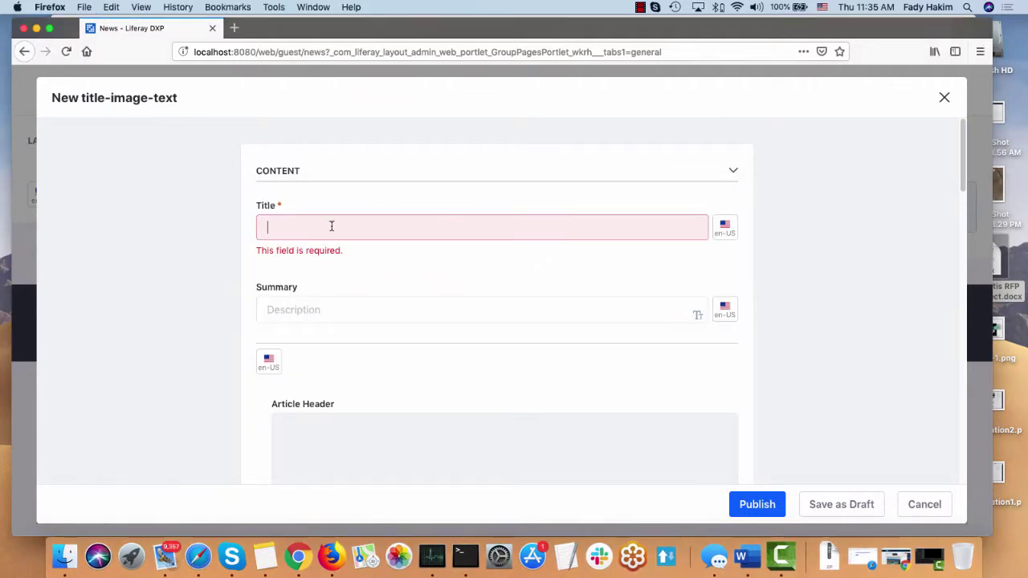
key(super+v)
Step: Copy the paragraph describing the MIT Sloan CIO Symposium from the note into the new article's Article Text
key(super+Tab)
drag(414, 297, 338, 253)
key(super+c)
key(super+Tab)
scroll(353, 293, down, 3)
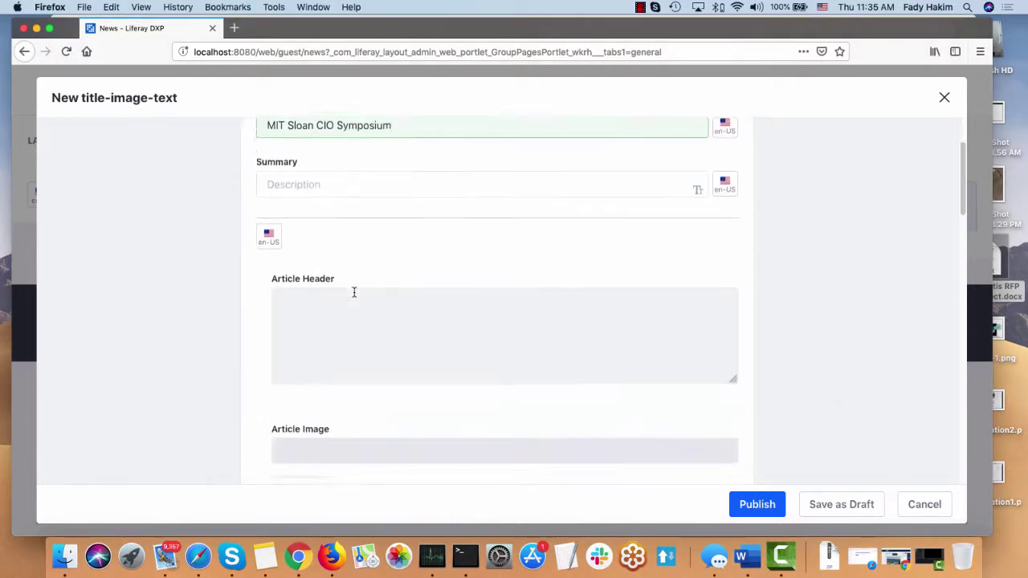
scroll(353, 292, down, 2)
scroll(303, 262, down, 4)
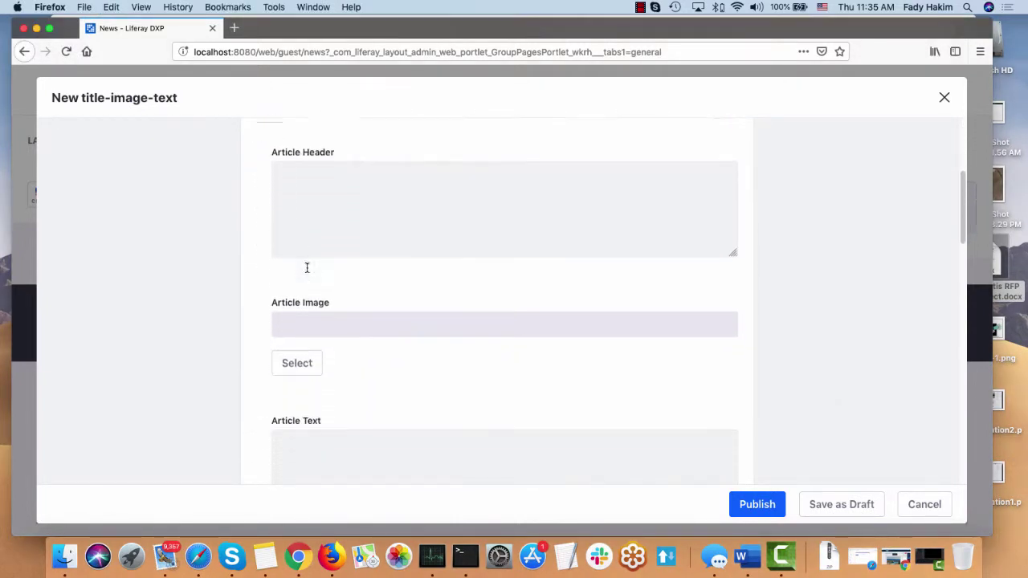
click(336, 358)
key(super+v)
Step: Copy the article's title "MIT Sloan CIO Symposium" into the Article Header
scroll(336, 358, up, 10)
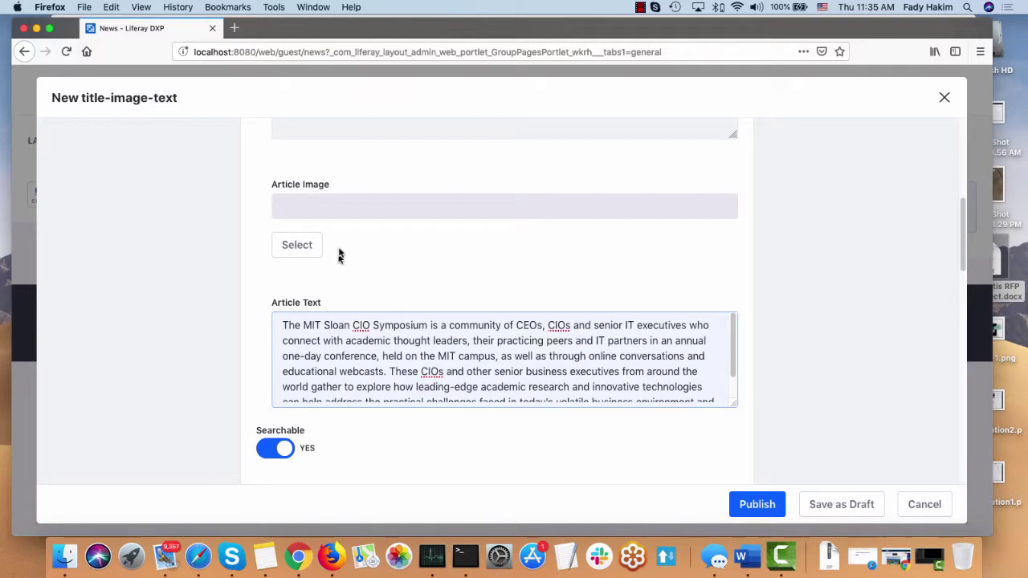
drag(414, 227, 235, 225)
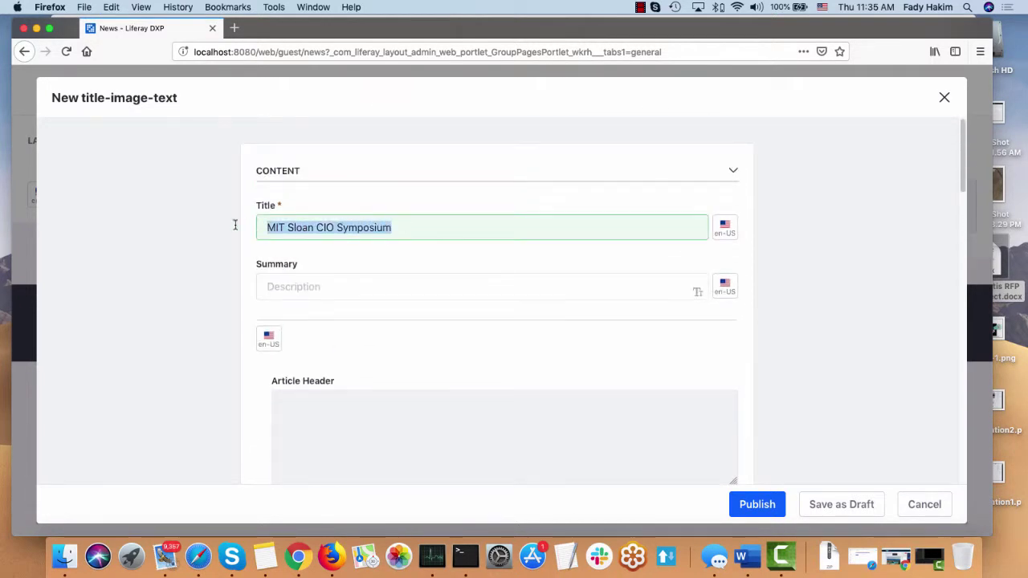
key(super+c)
scroll(366, 417, down, 2)
click(363, 394)
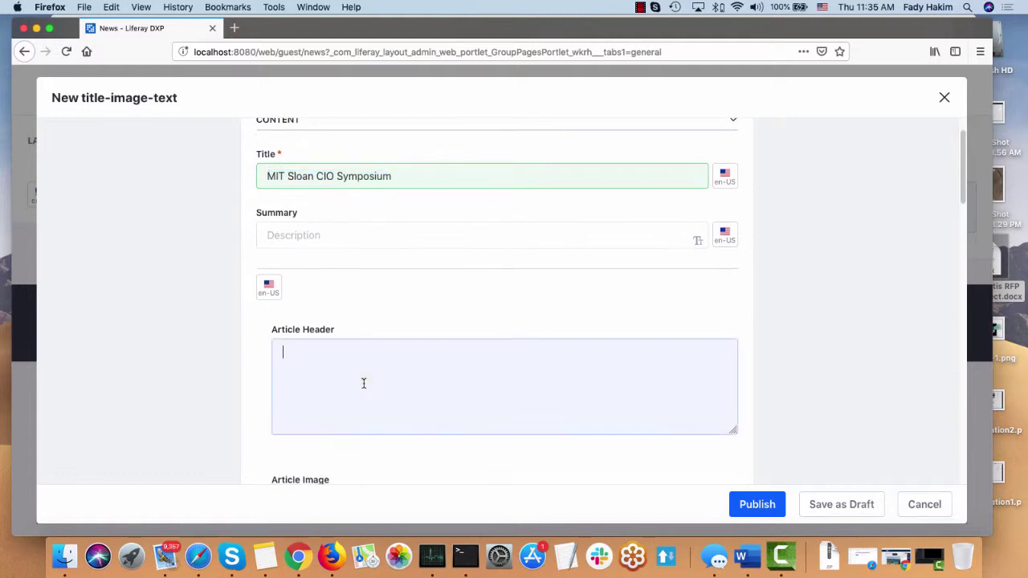
key(super+v)
Step: Set the Article Image to Image-6.jpg from the Images Liferay folder
scroll(185, 341, down, 10)
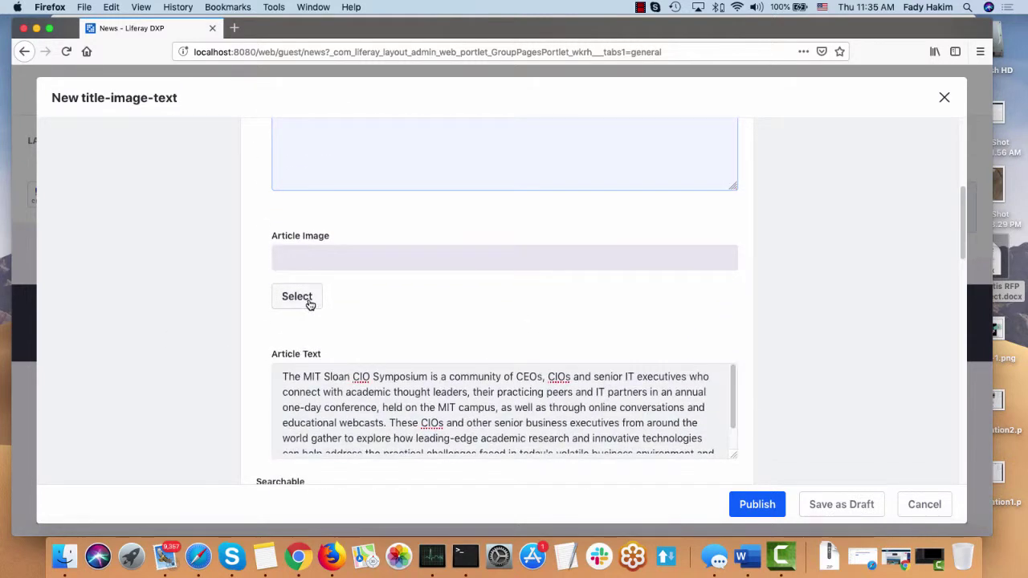
click(297, 301)
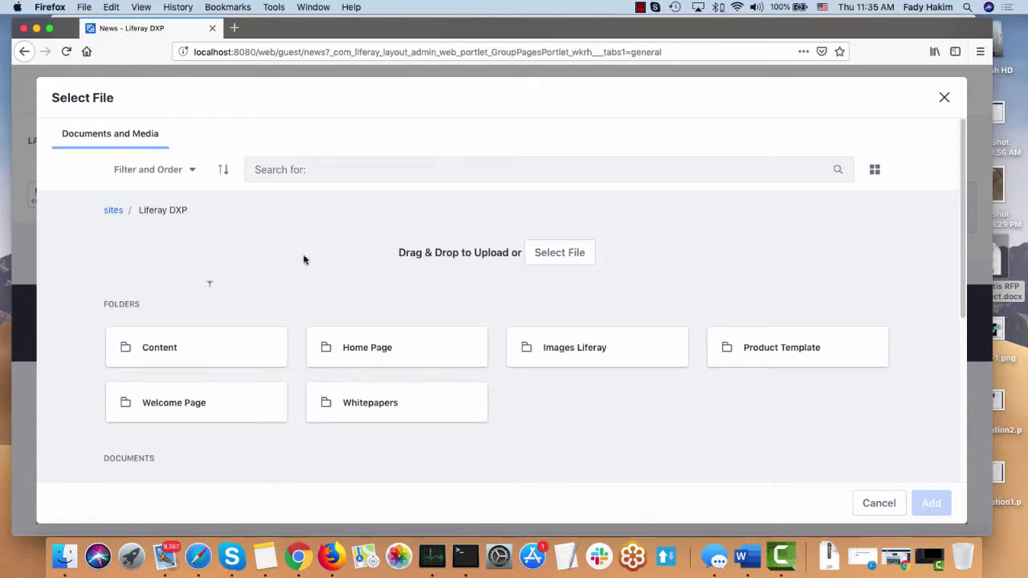
click(599, 351)
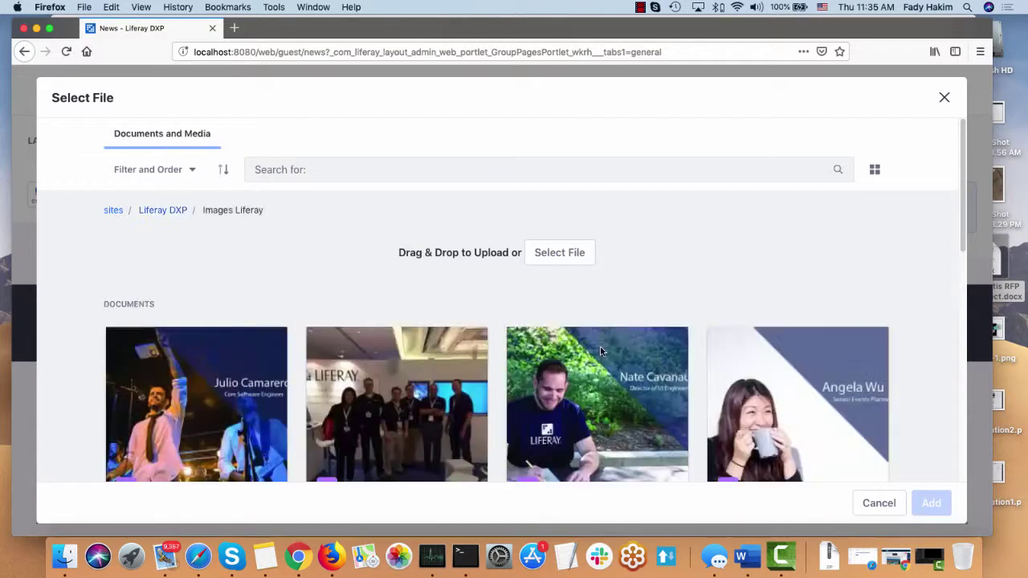
scroll(602, 351, down, 5)
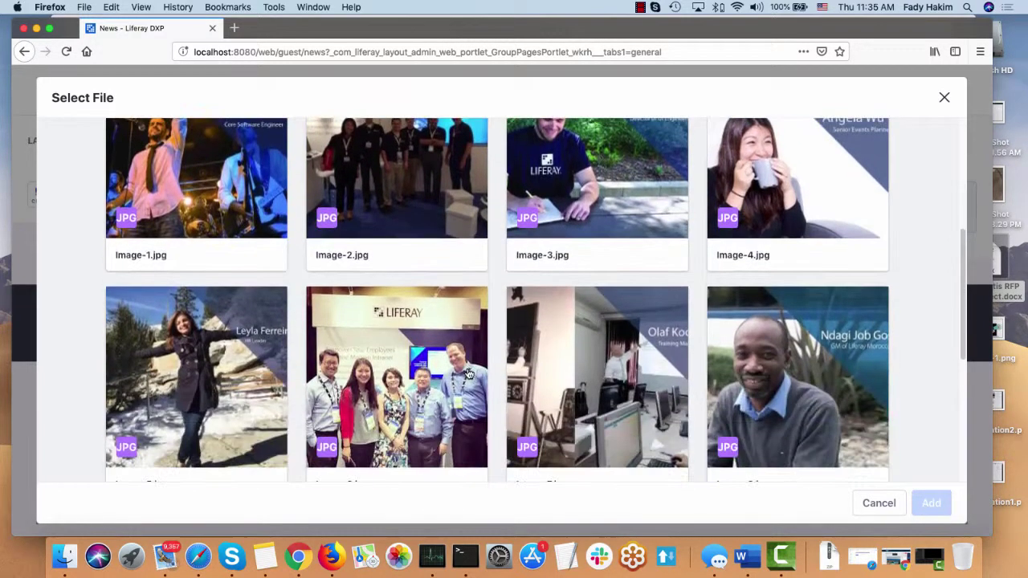
click(468, 371)
click(931, 503)
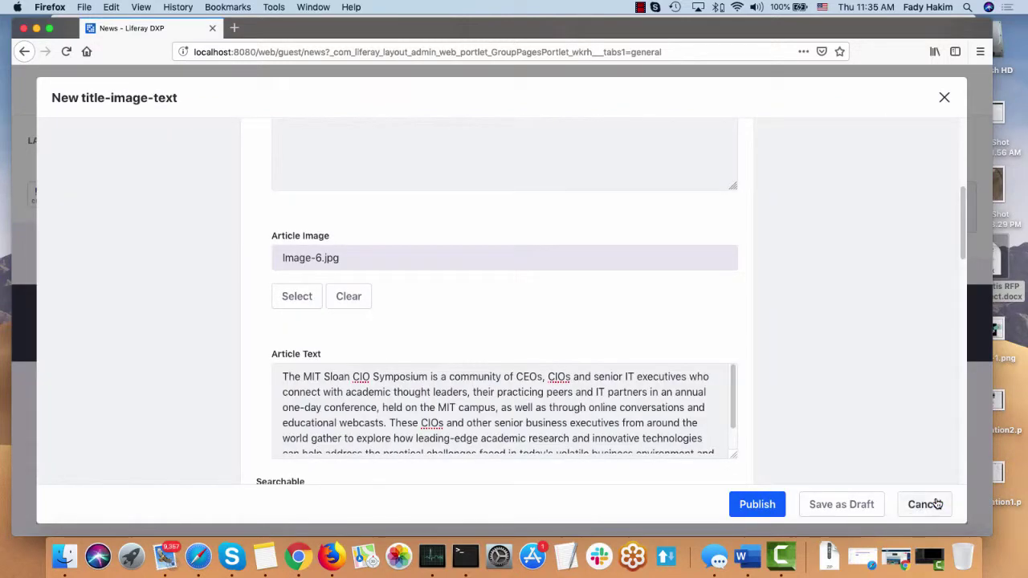
Step: Review the new article's Metadata and Small Image settings
scroll(398, 441, down, 2)
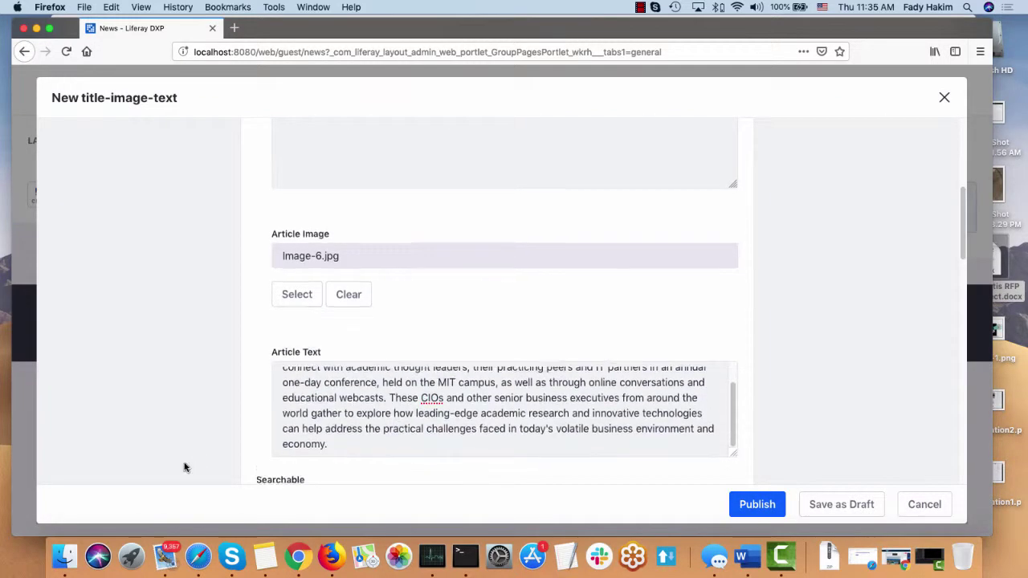
scroll(184, 466, down, 5)
scroll(184, 466, down, 5)
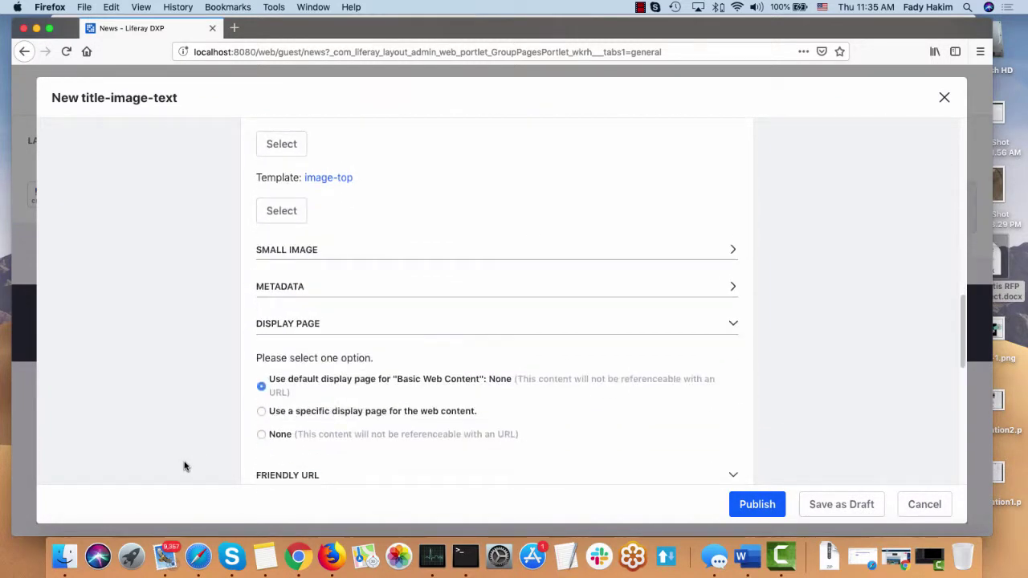
click(281, 288)
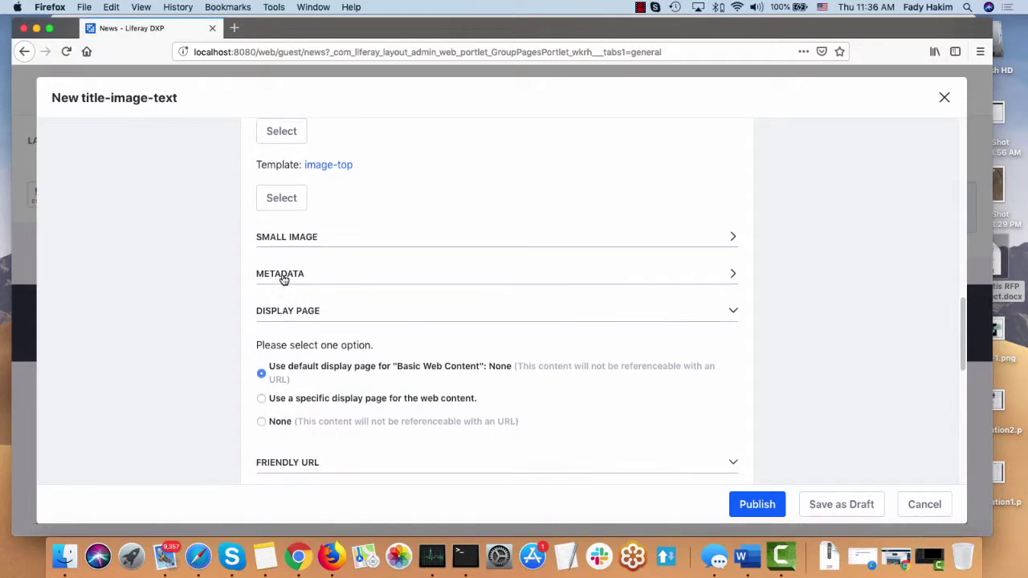
scroll(299, 309, down, 1)
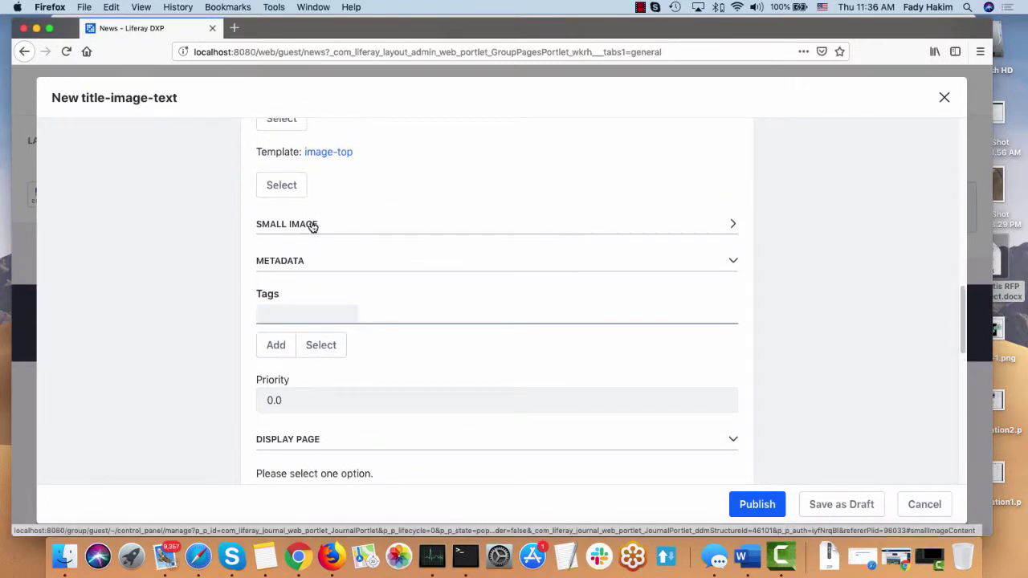
click(311, 225)
click(311, 225)
Step: Change the article's template to image-left, accept the template change and publish the article
scroll(316, 201, up, 3)
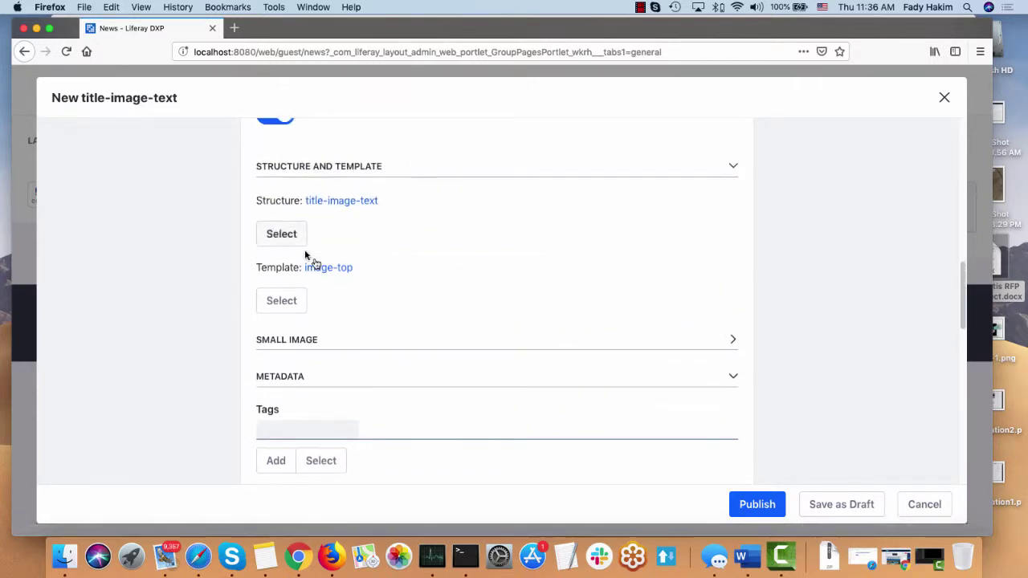
click(278, 300)
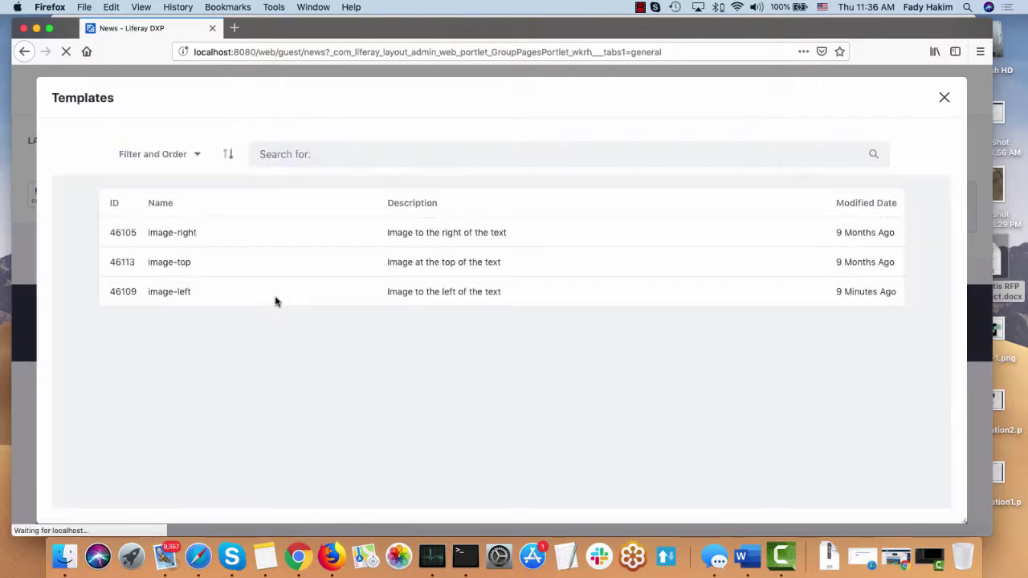
click(167, 278)
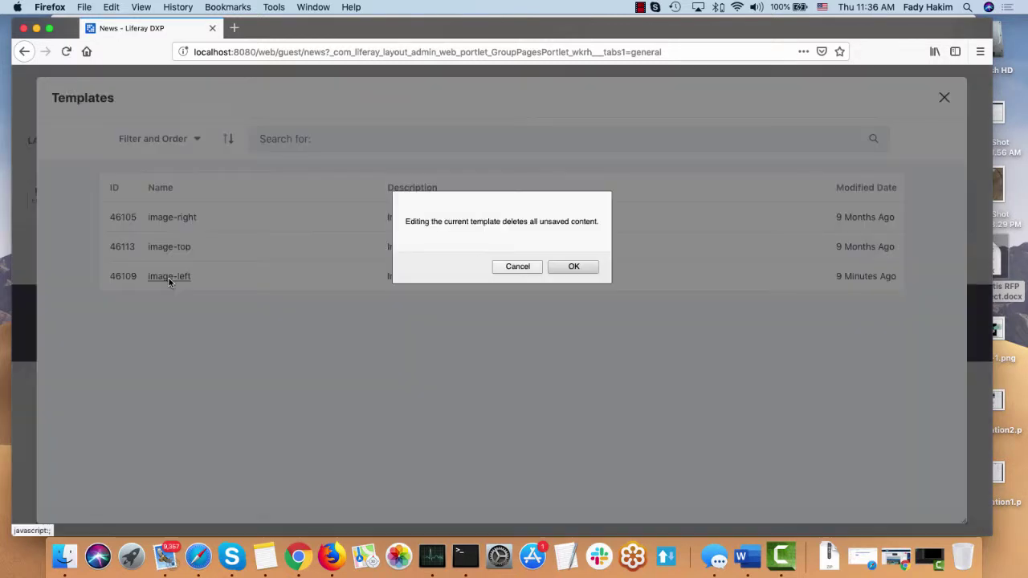
click(572, 268)
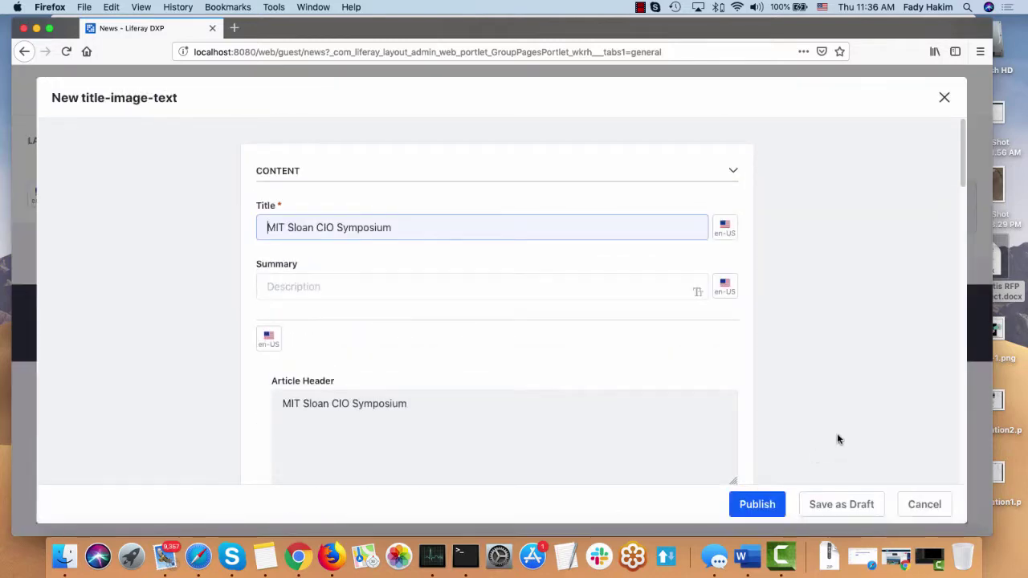
click(769, 505)
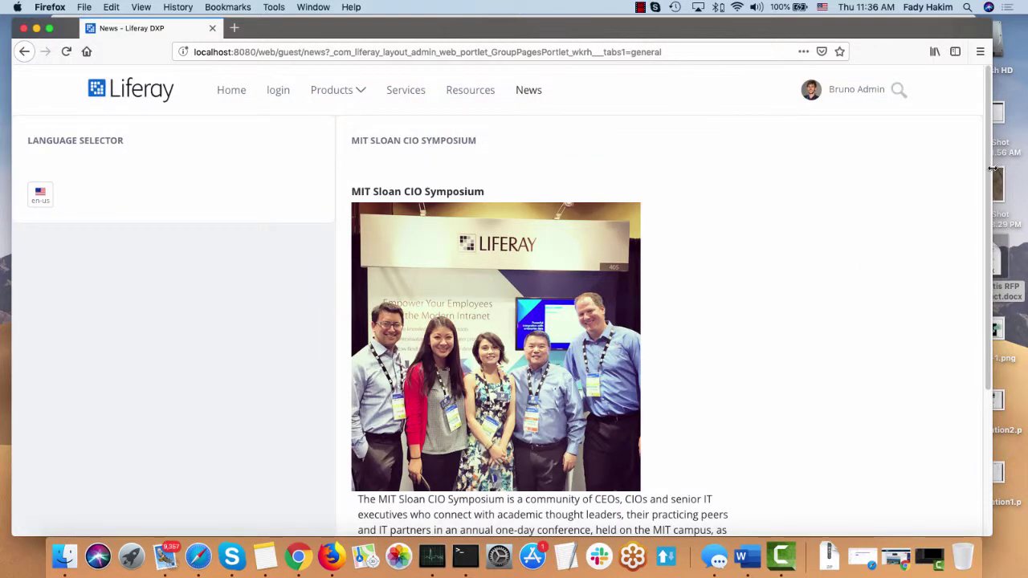
Step: Widen the browser window on both sides and save the Barebone application decorator for the Web Content Display
drag(993, 168, 1024, 170)
drag(11, 200, 3, 203)
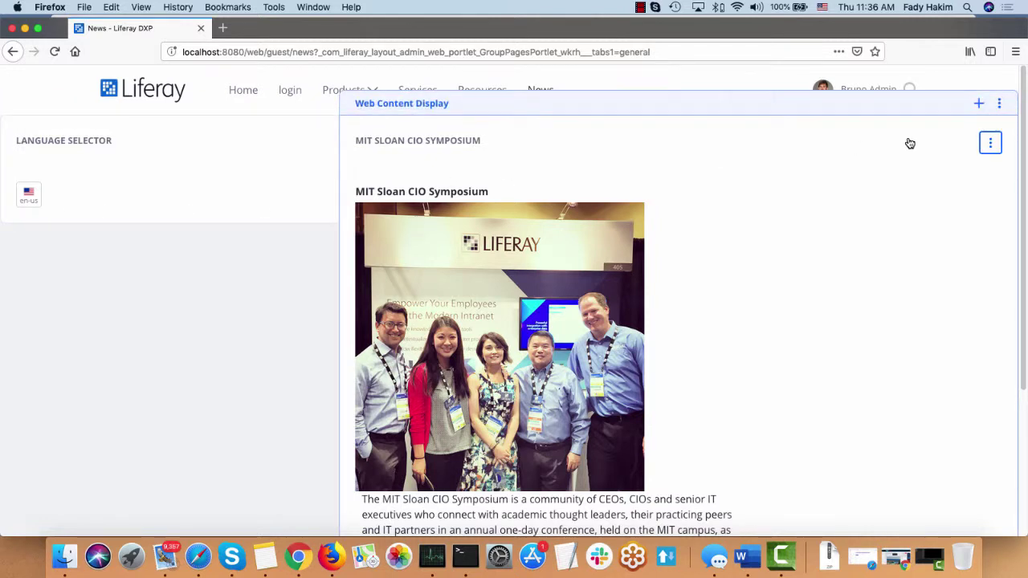
click(1000, 105)
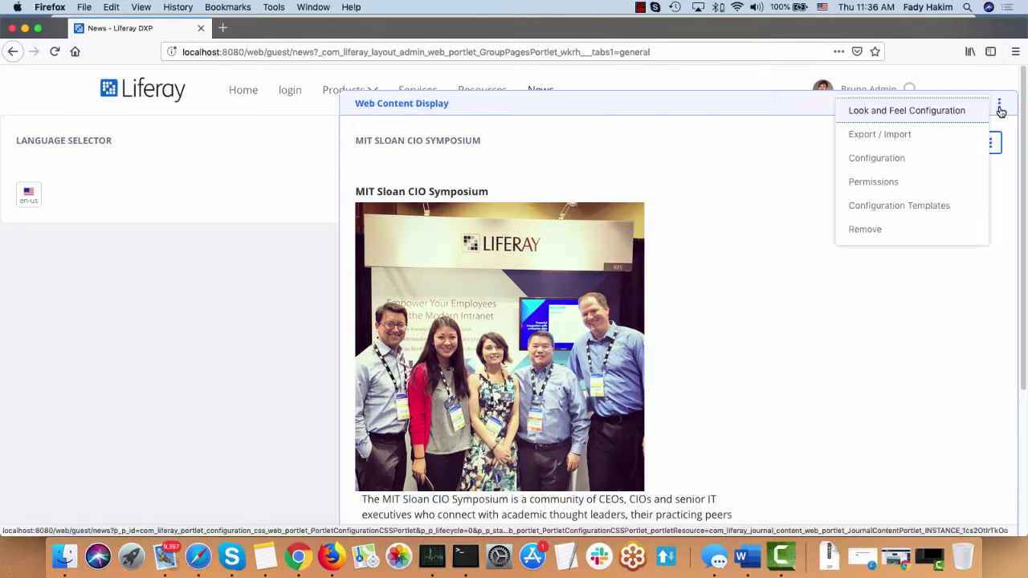
click(937, 112)
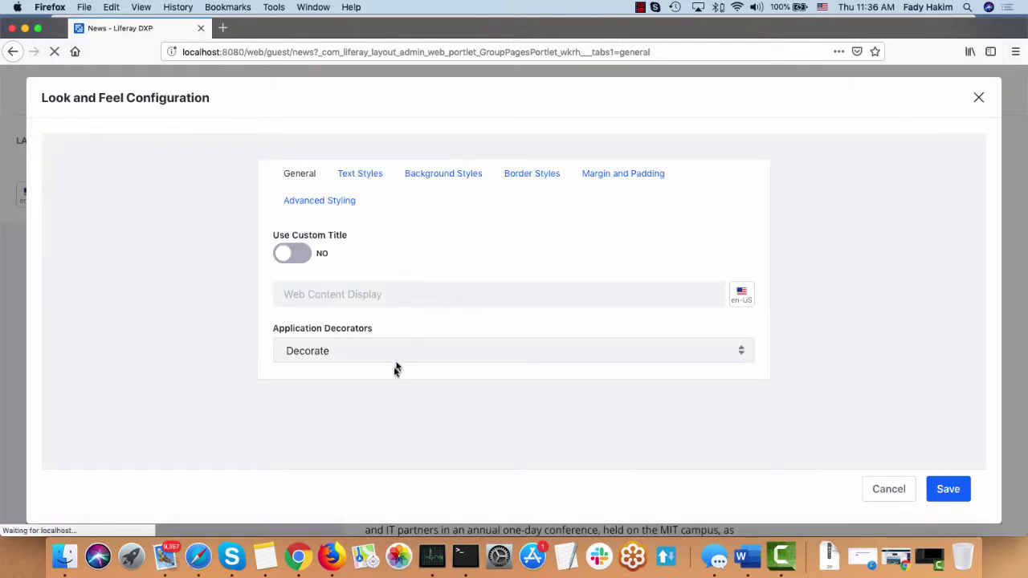
click(308, 340)
click(309, 315)
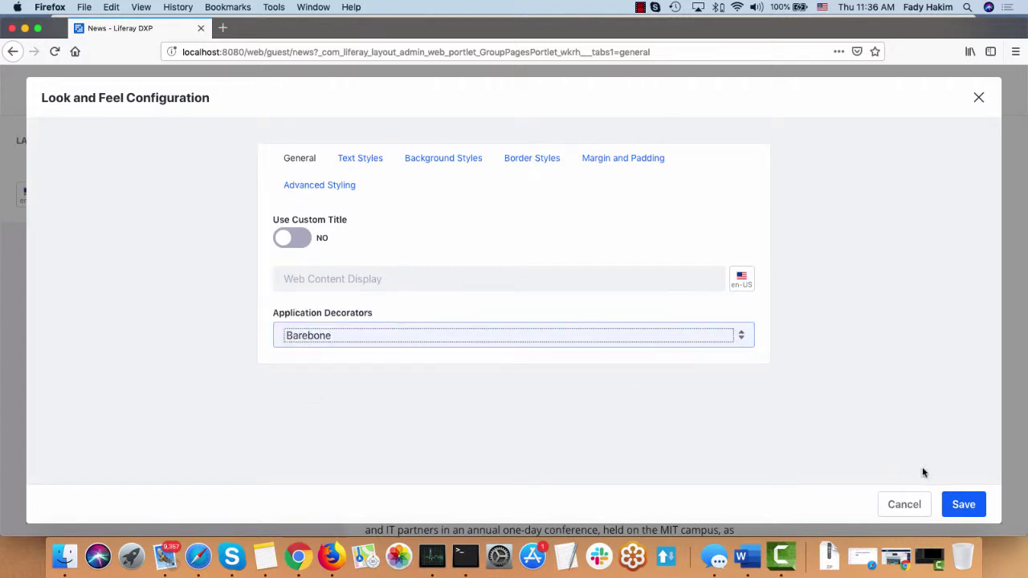
click(965, 506)
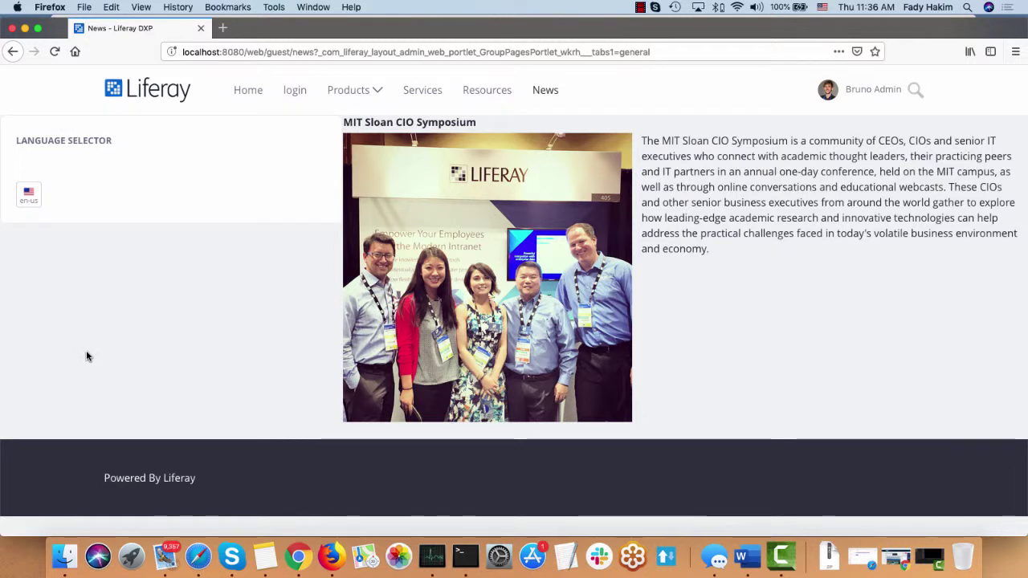
Step: View the News page's article in French, German and Brazilian Portuguese using the Language Selector, and reopen its list of languages
click(31, 194)
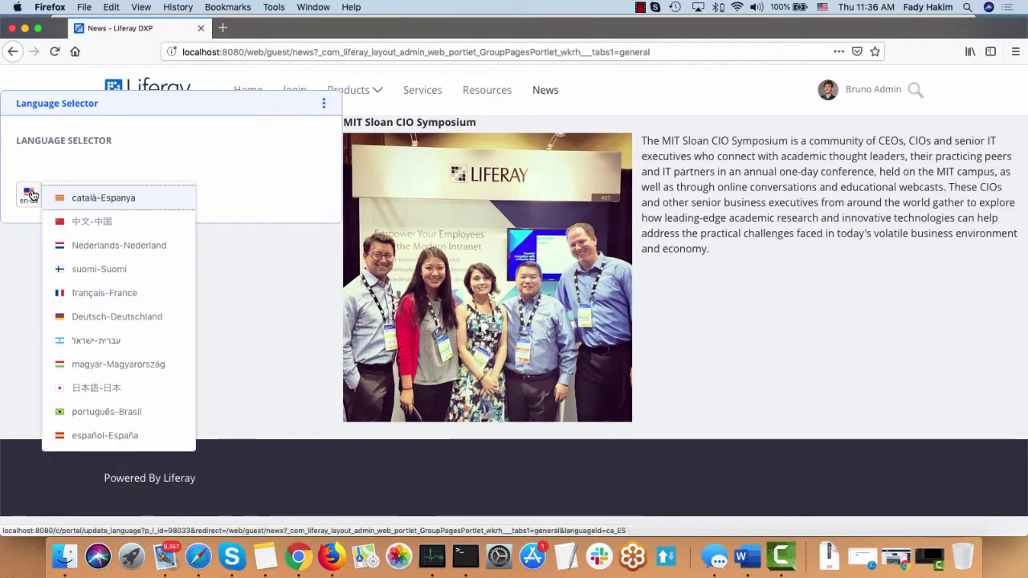
click(92, 296)
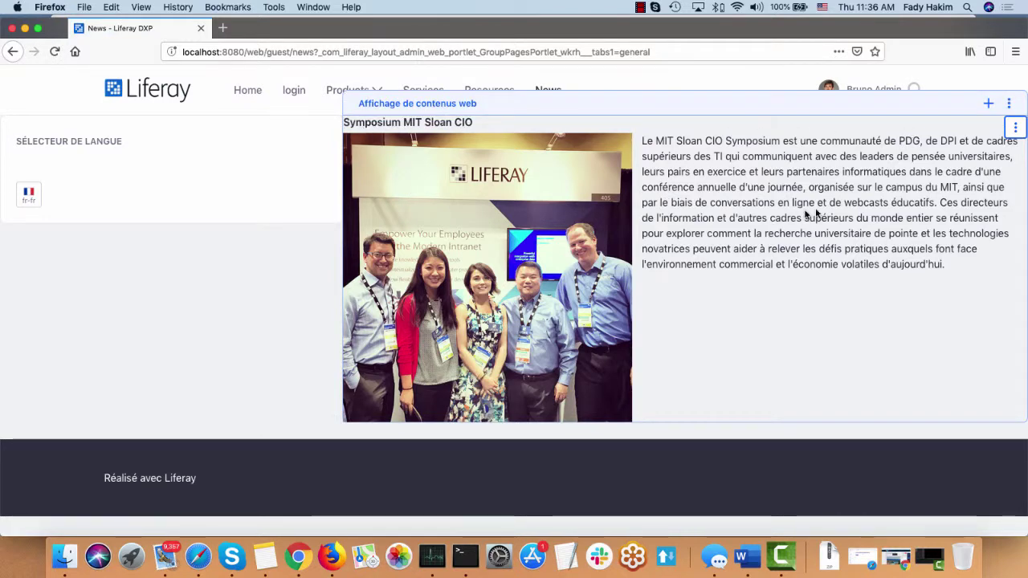
click(29, 201)
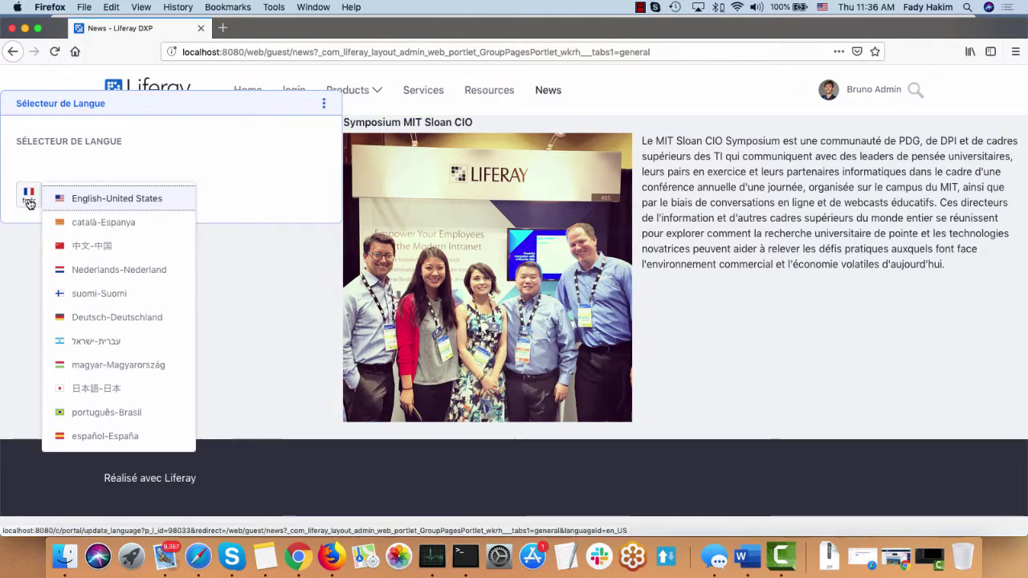
click(117, 317)
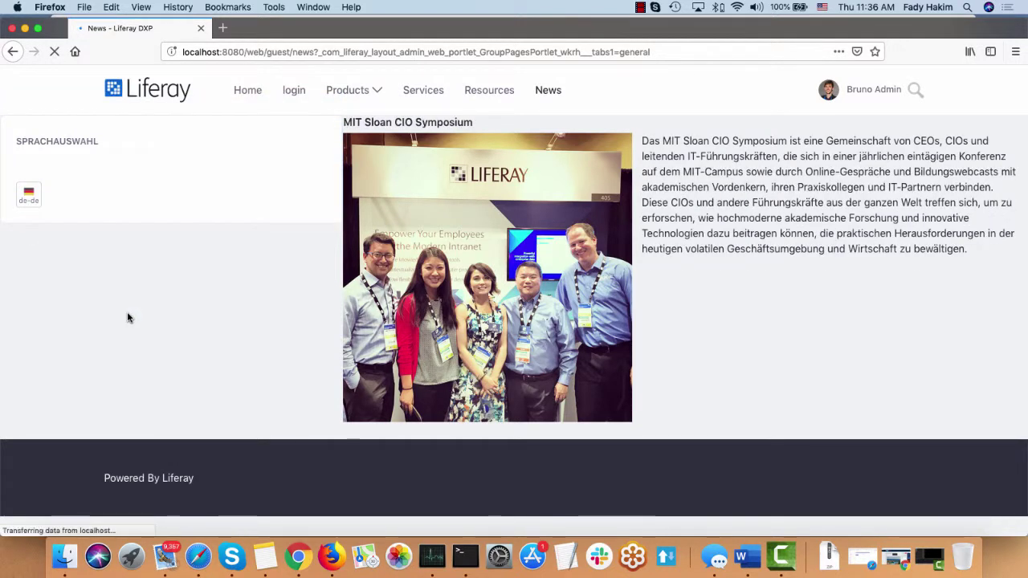
click(30, 200)
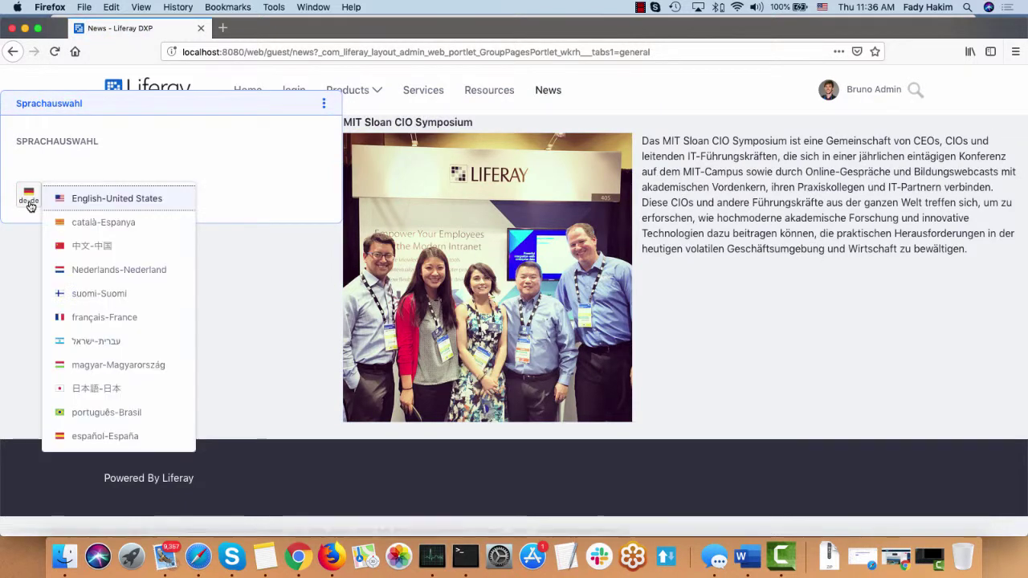
click(144, 417)
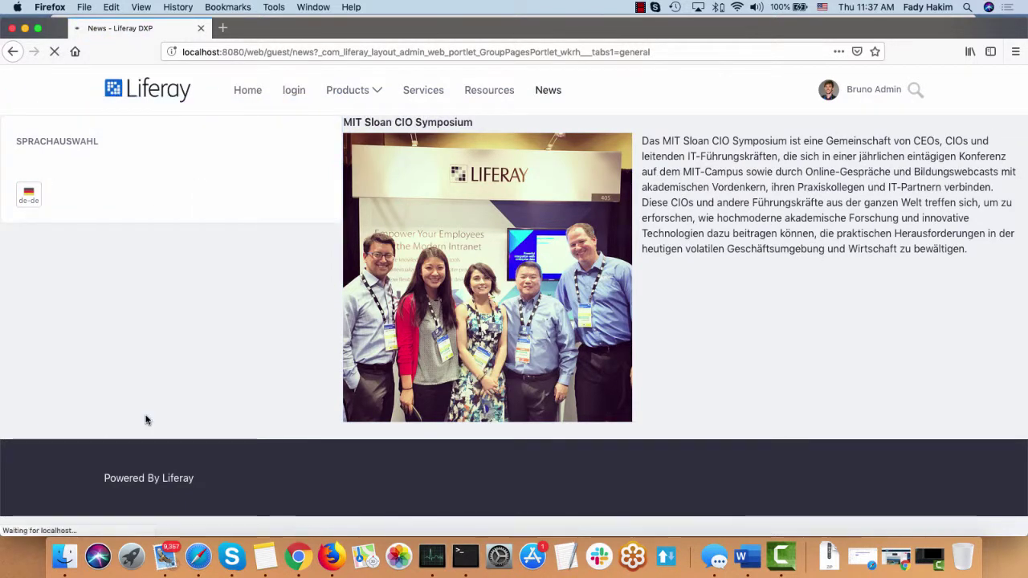
click(30, 200)
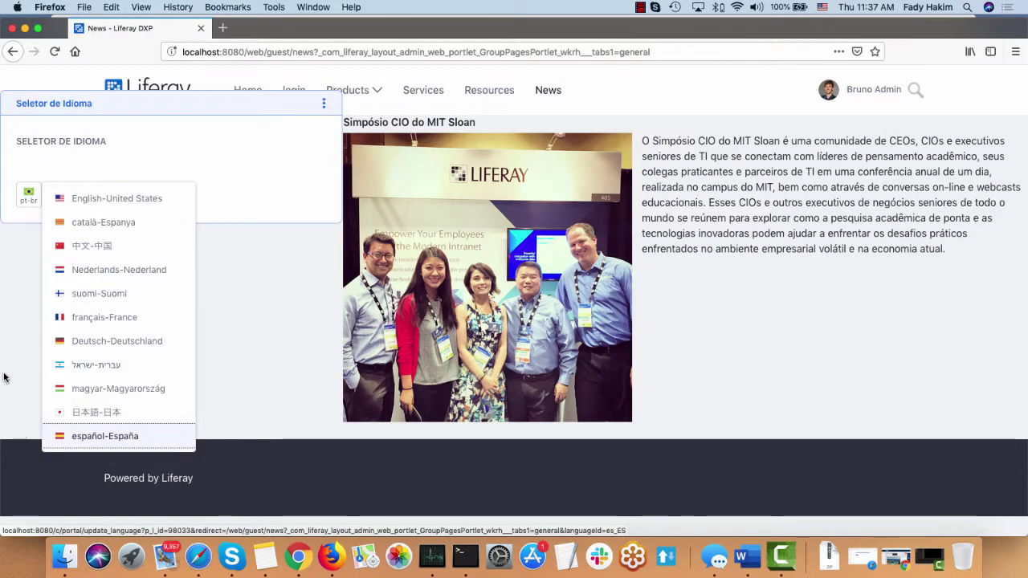
click(103, 440)
click(33, 191)
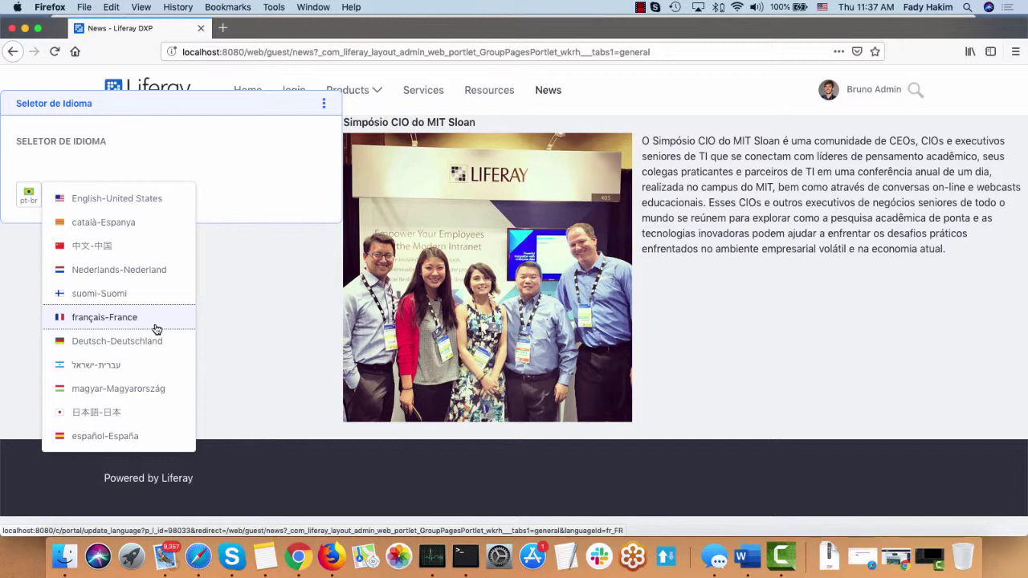
click(647, 9)
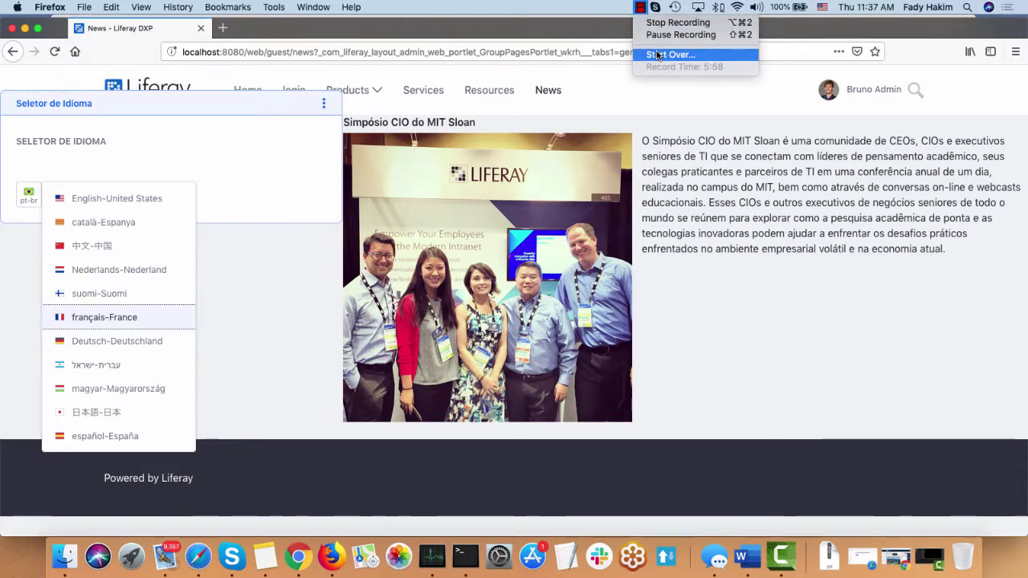